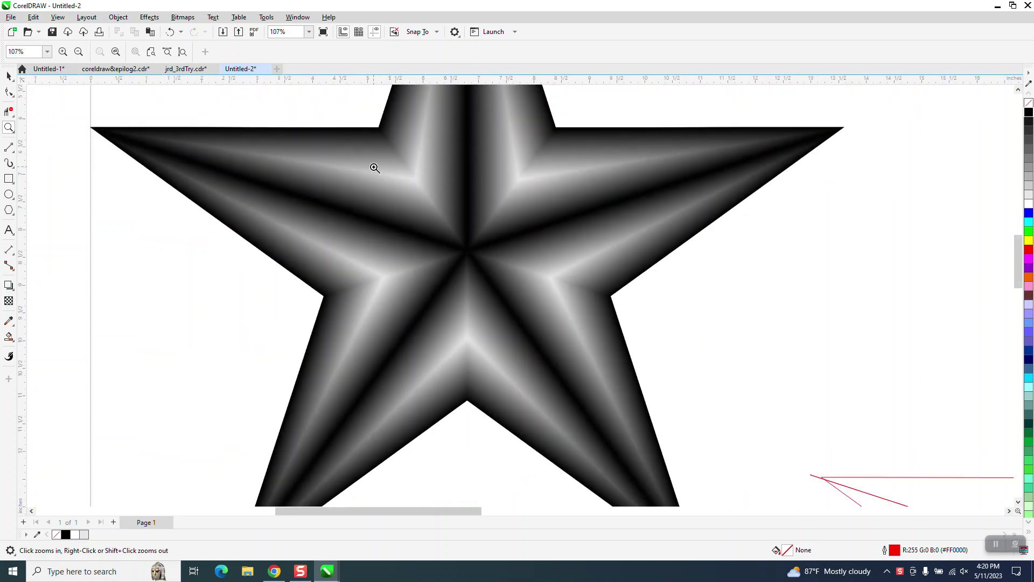
Step: Move the red star outline straddling the page's right edge, with its center lines, off the page beyond the shaded star
scroll(323, 183, down, 4)
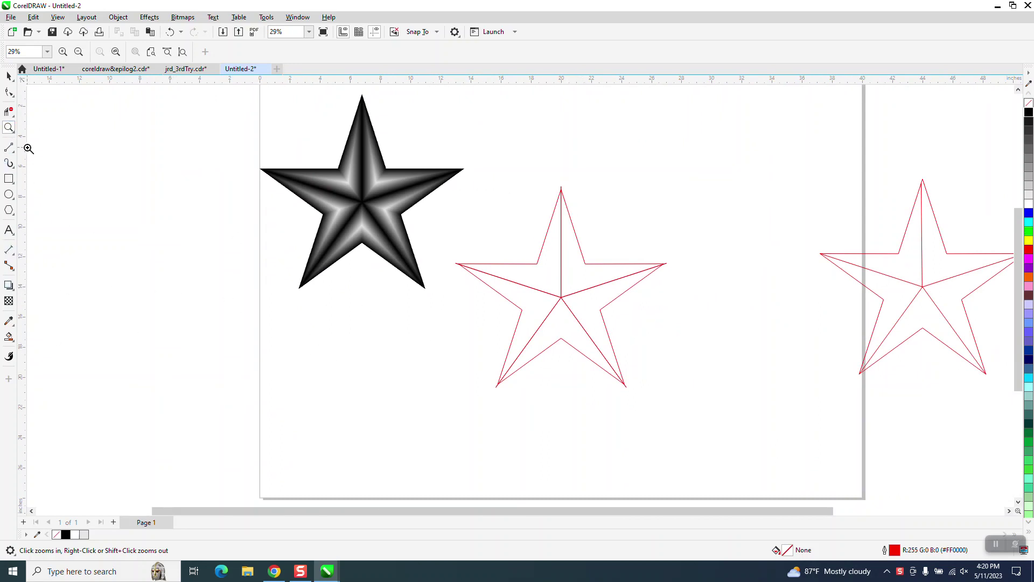
click(9, 76)
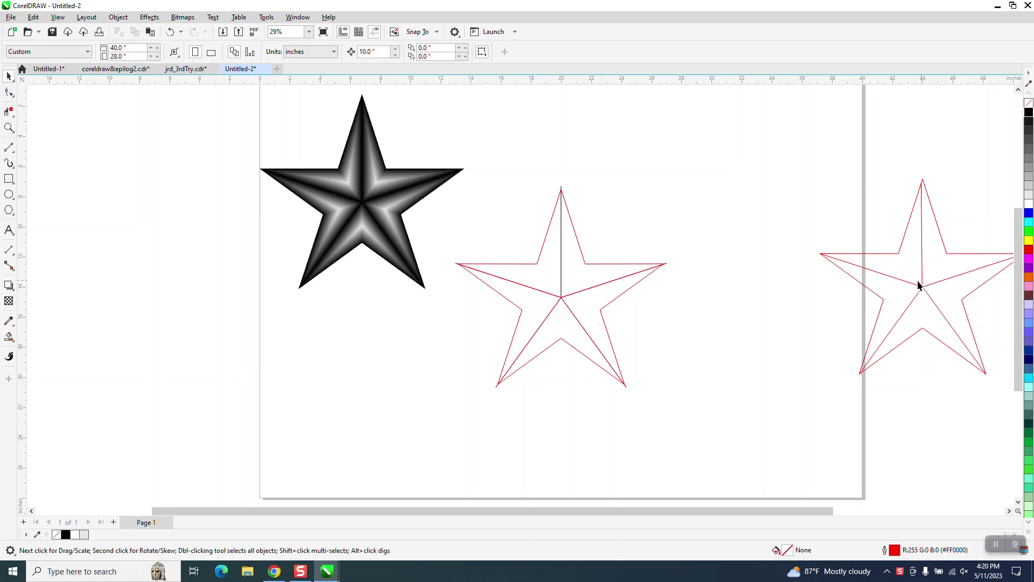
drag(919, 285, 881, 293)
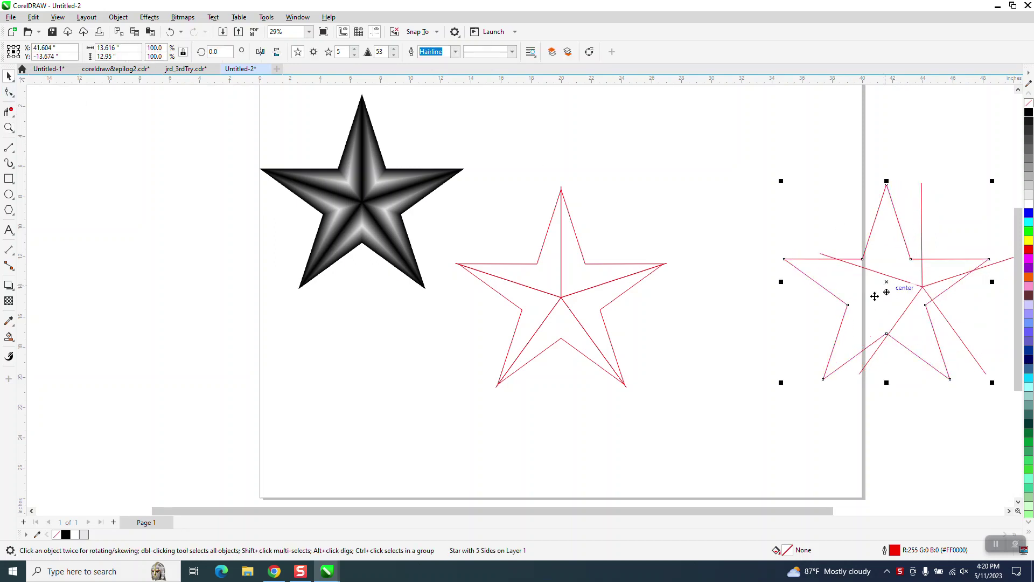
click(170, 34)
scroll(716, 344, down, 1)
drag(749, 191, 973, 434)
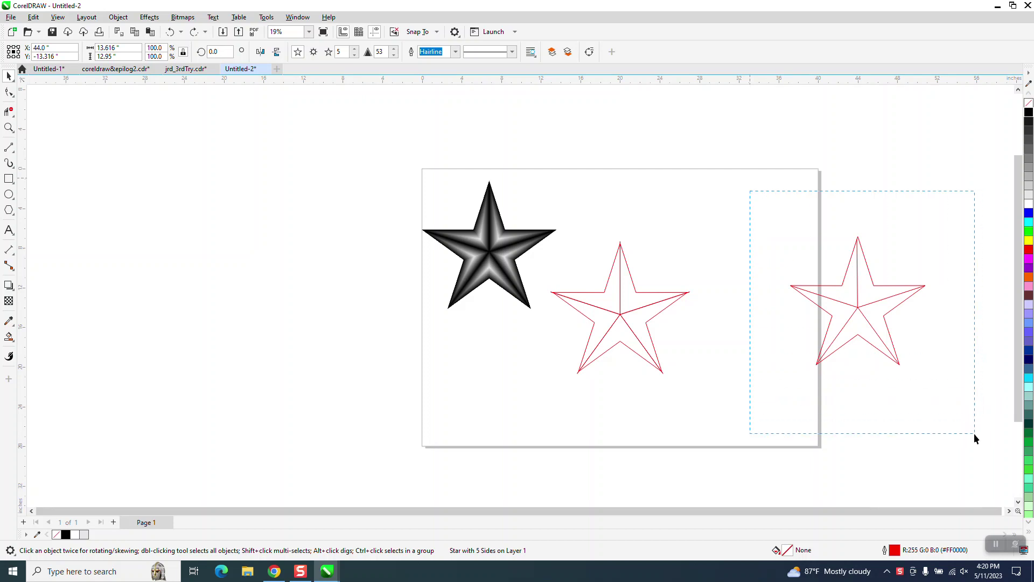
drag(858, 300, 320, 300)
click(339, 277)
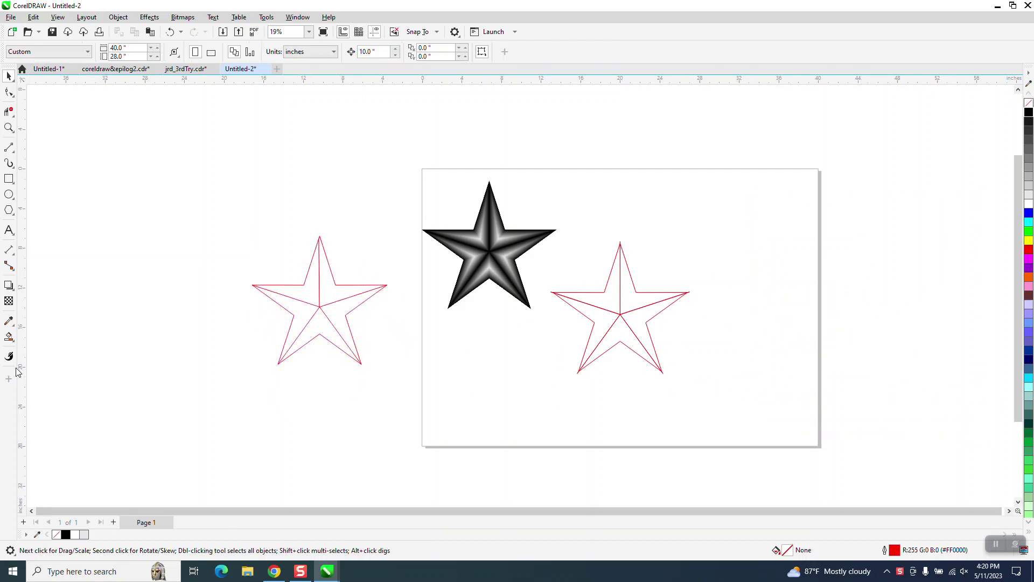
Step: Smart-fill all five sections of the off-page red star in black and nudge each one 10 inches left
click(9, 336)
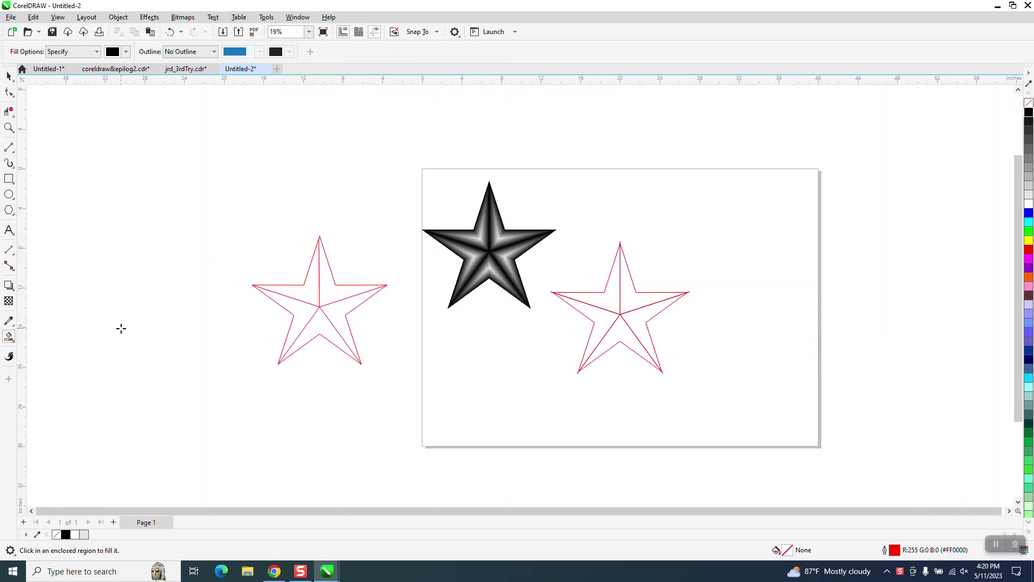
click(314, 292)
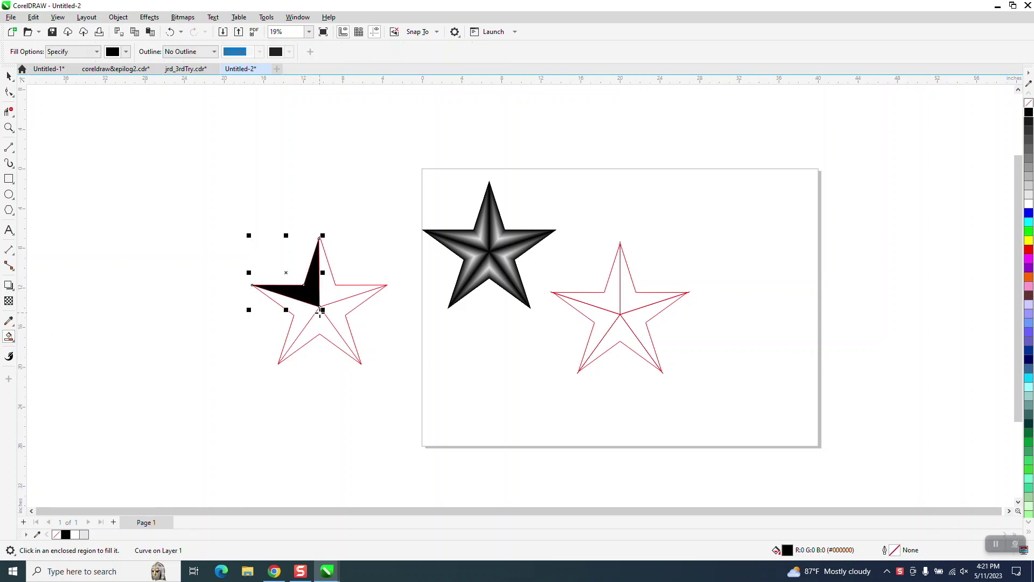
key(Left)
click(328, 298)
key(Left)
click(329, 316)
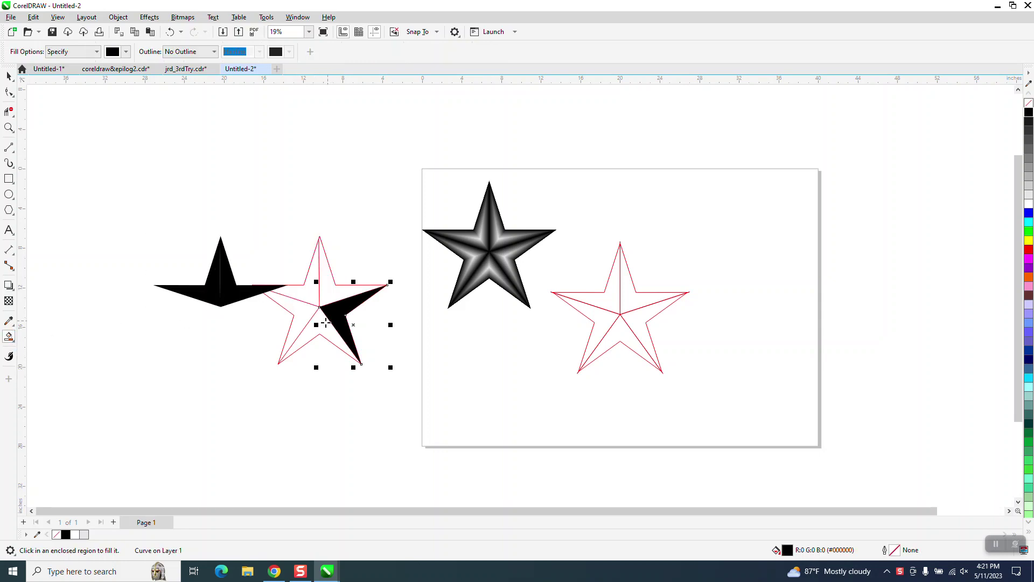
key(Left)
click(317, 331)
key(Left)
click(308, 310)
key(Left)
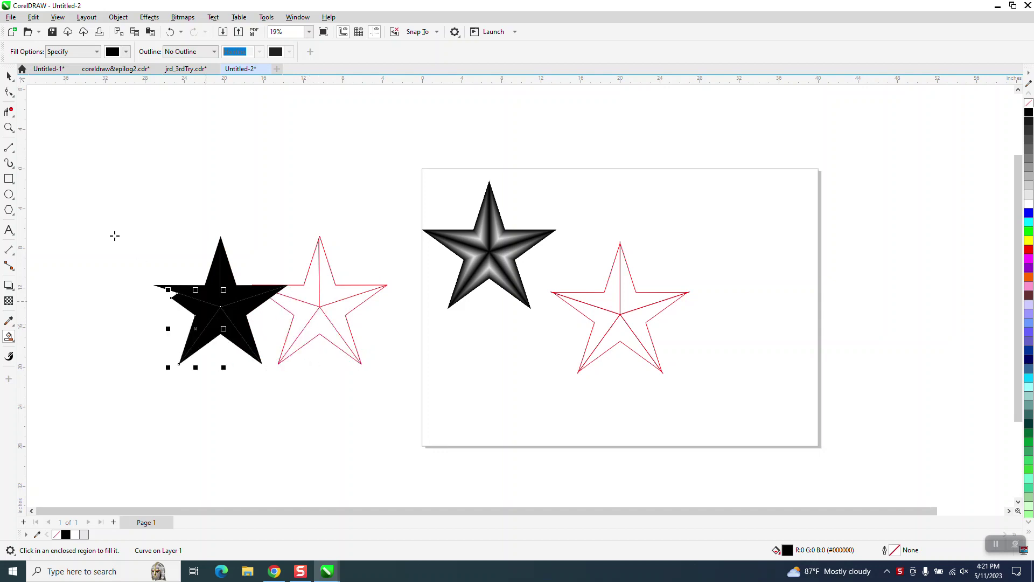
Step: Delete the five black star sections
click(9, 76)
drag(125, 227, 301, 386)
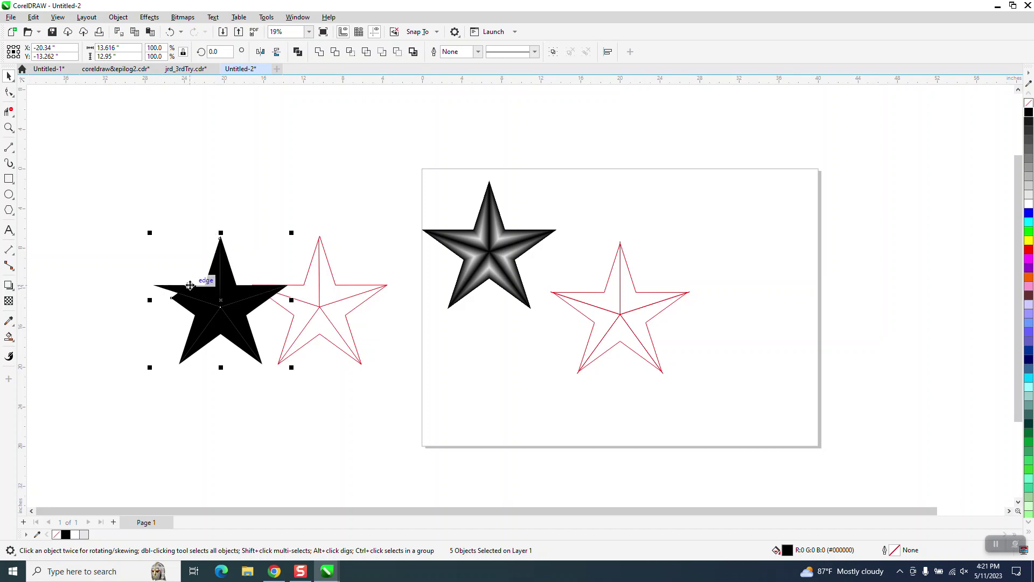
key(Delete)
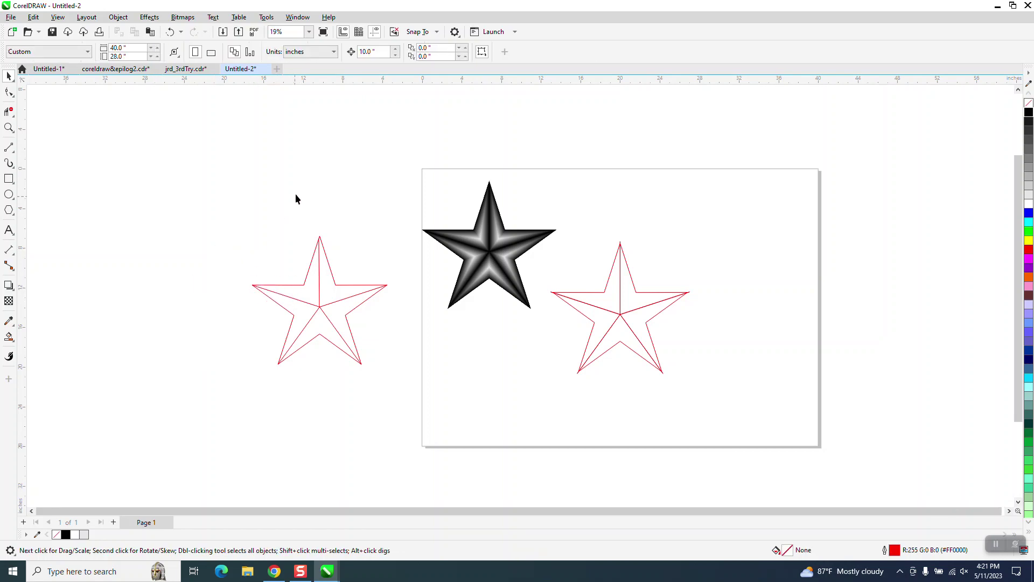
Step: Smart-fill the five sections of the off-page red star in black again, nudging the pieces left by 12 inches
drag(378, 53, 342, 68)
text(12)
click(9, 337)
click(301, 291)
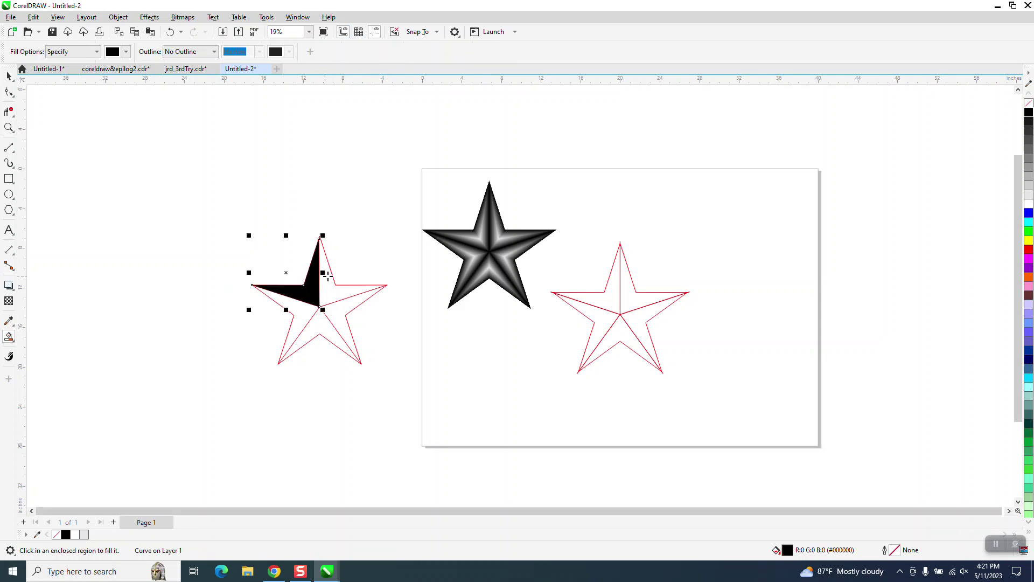
key(Left)
click(330, 287)
key(Left)
click(334, 320)
key(Left)
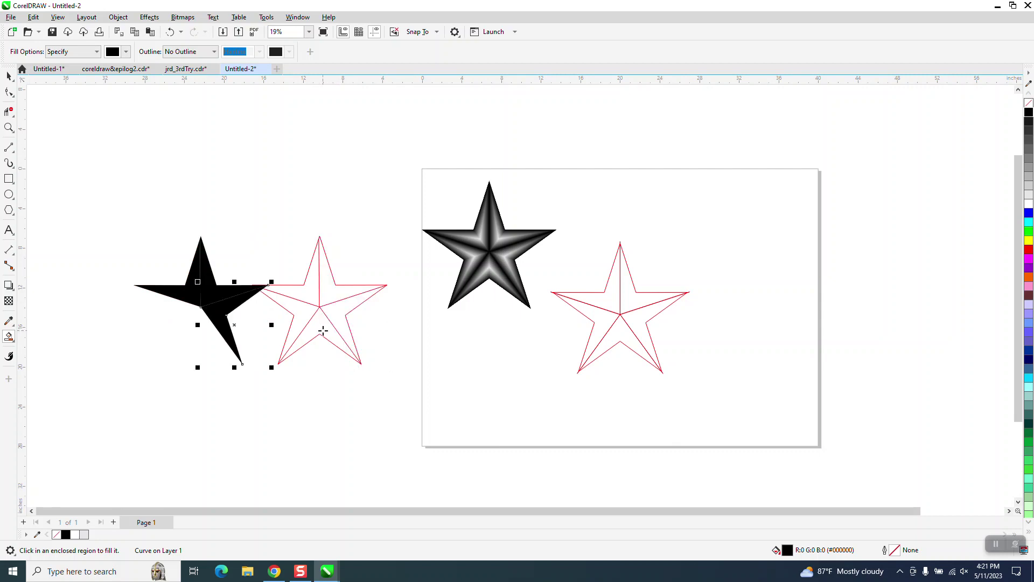
click(323, 330)
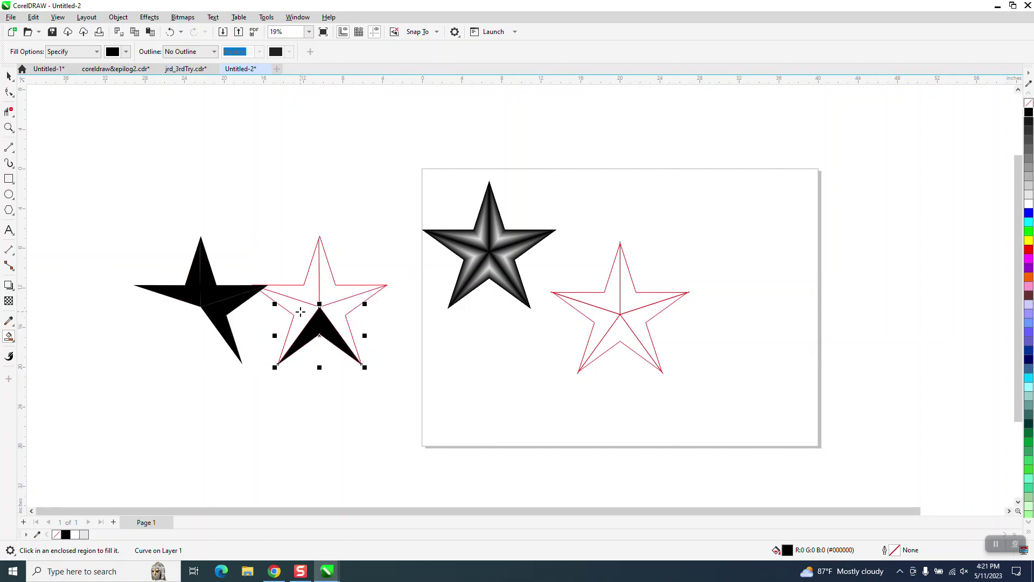
key(Left)
click(301, 311)
key(Left)
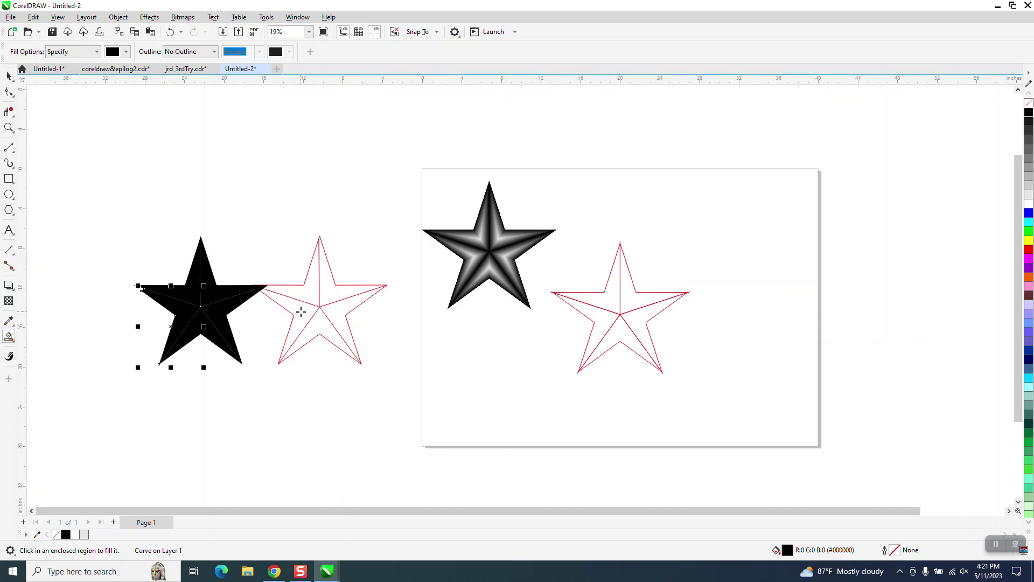
key(Left)
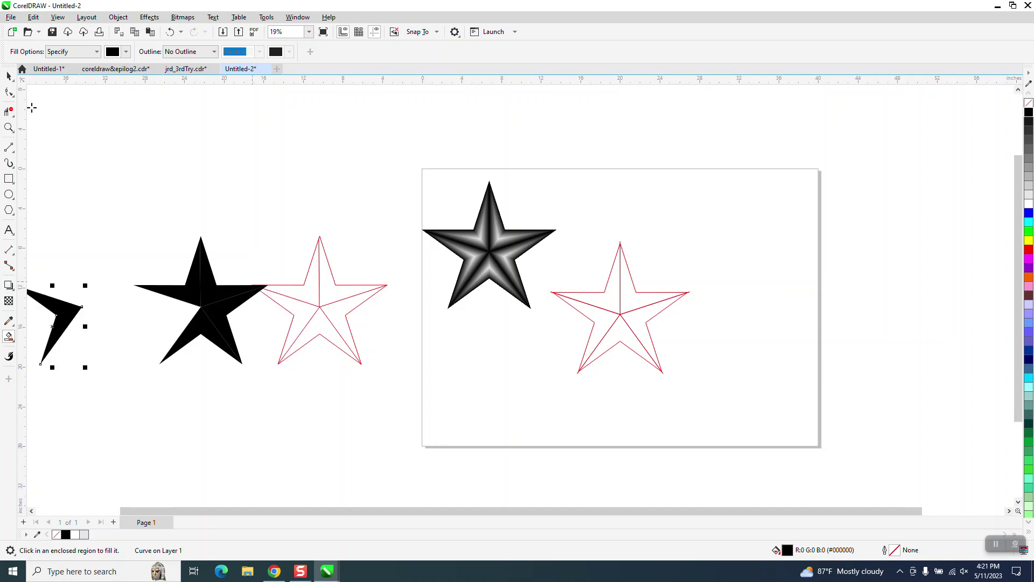
Step: Undo all the black section fills and their 12-inch nudges beside the off-page star
key(space)
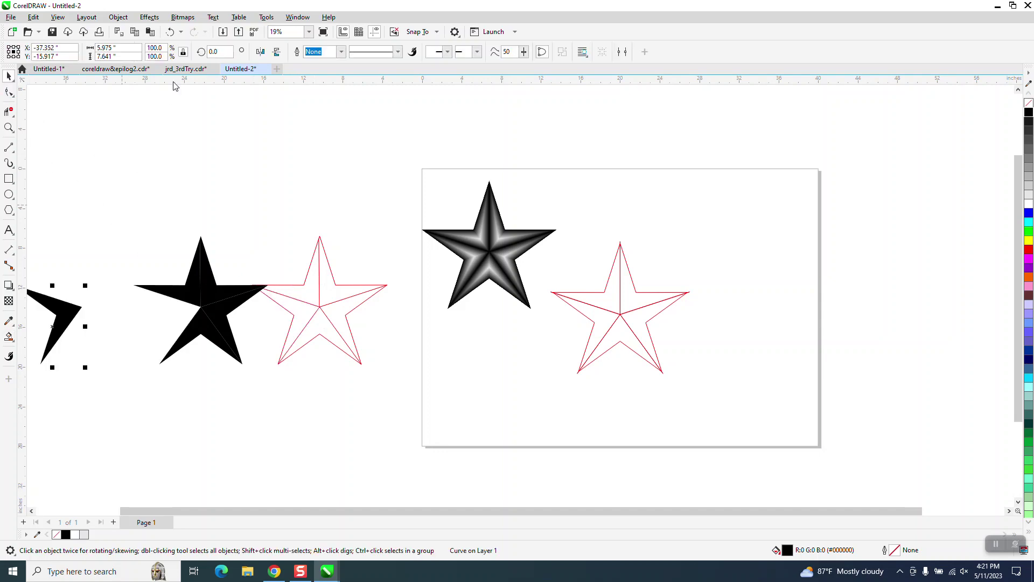
click(170, 31)
click(170, 32)
click(170, 32)
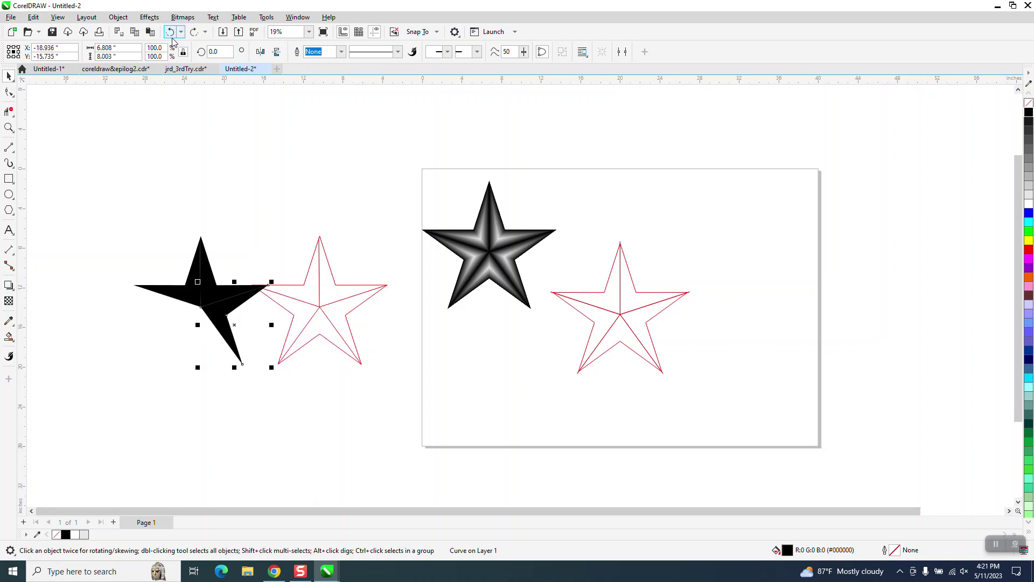
click(172, 37)
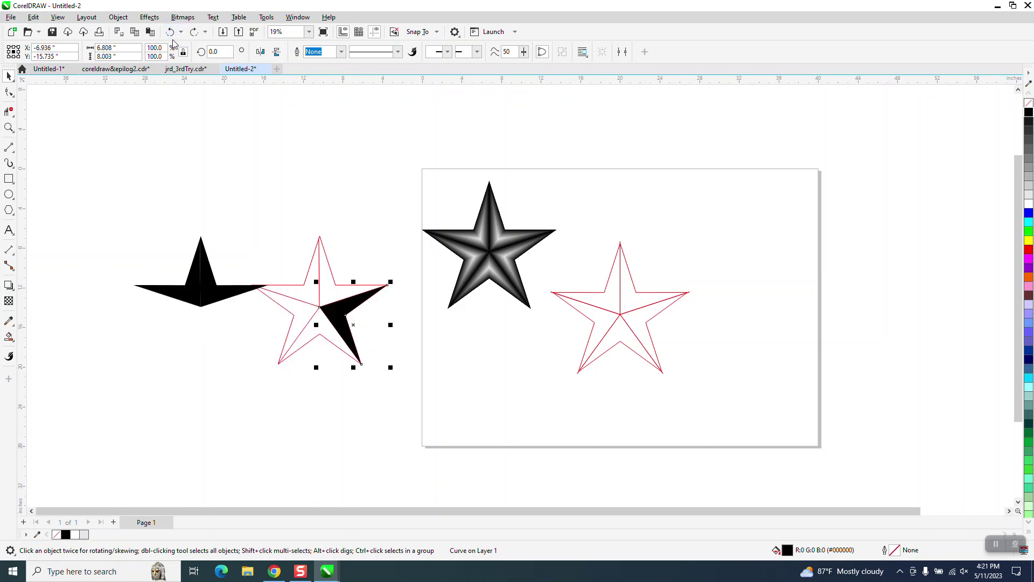
click(171, 33)
click(170, 32)
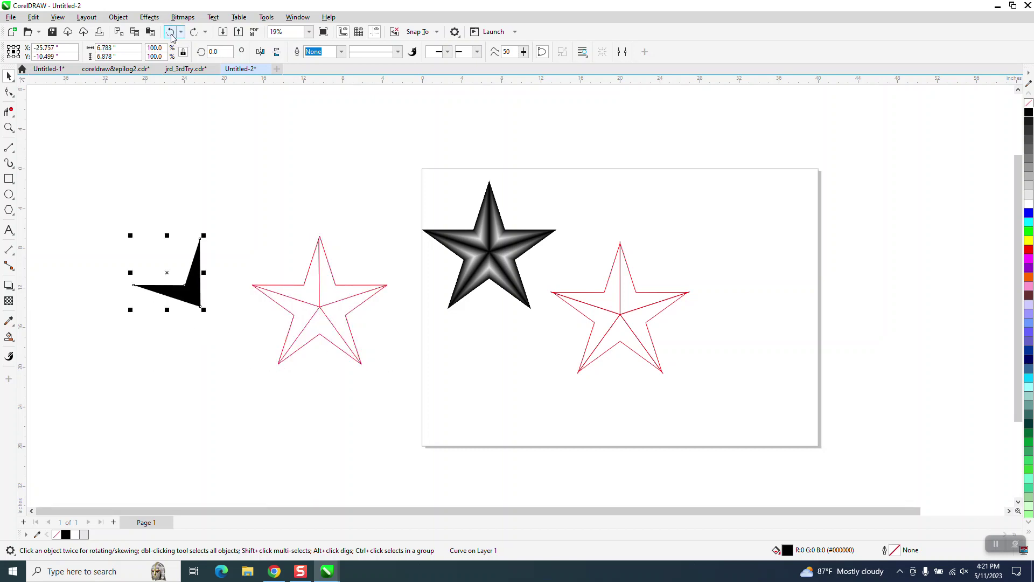
click(171, 32)
click(170, 32)
click(183, 161)
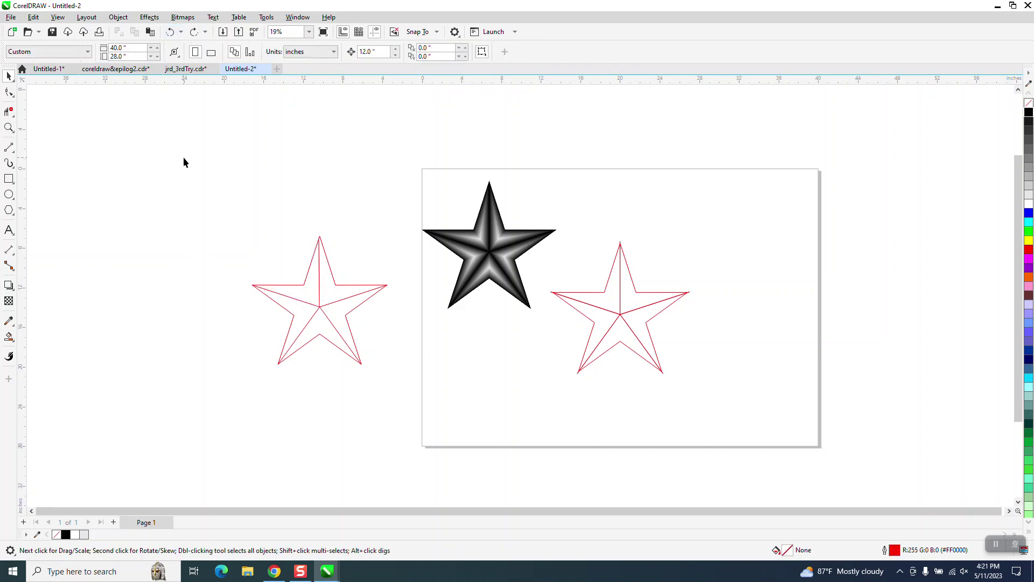
Step: Set the nudge distance to 15 inches, smart-fill all five sections of the off-page red star in black and nudge each left
drag(386, 376, 409, 362)
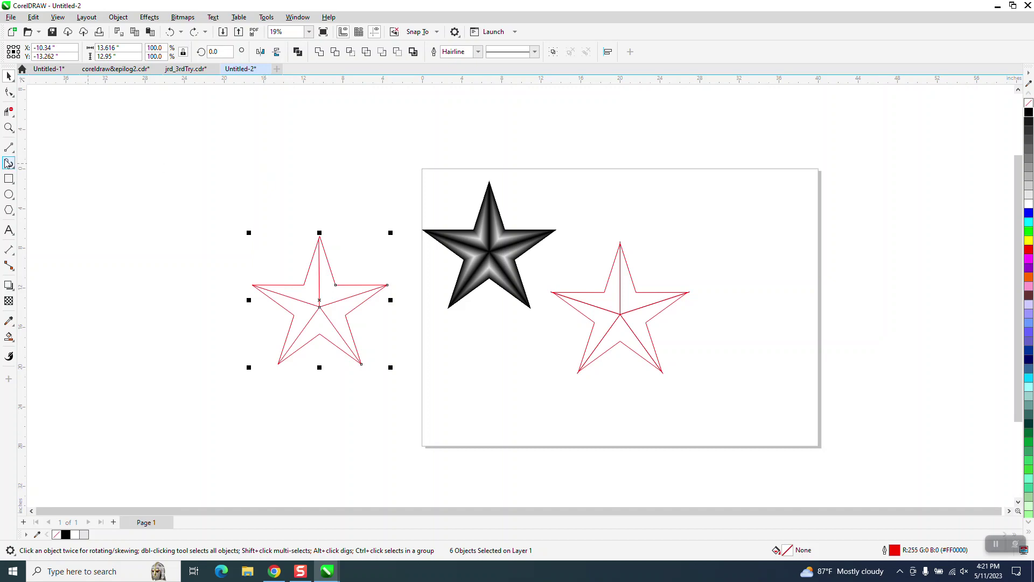
click(349, 127)
click(386, 53)
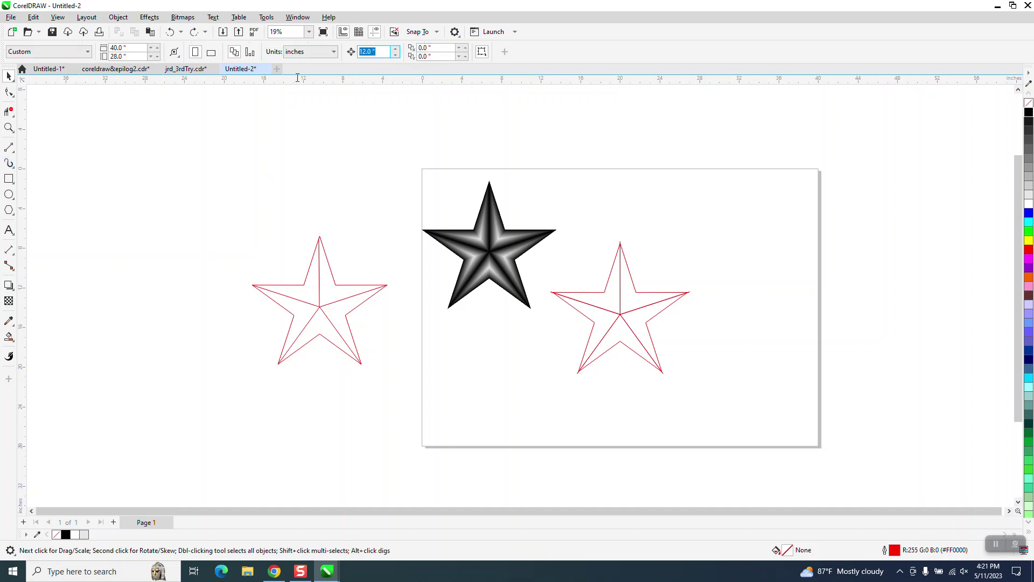
text(15)
click(8, 336)
click(307, 287)
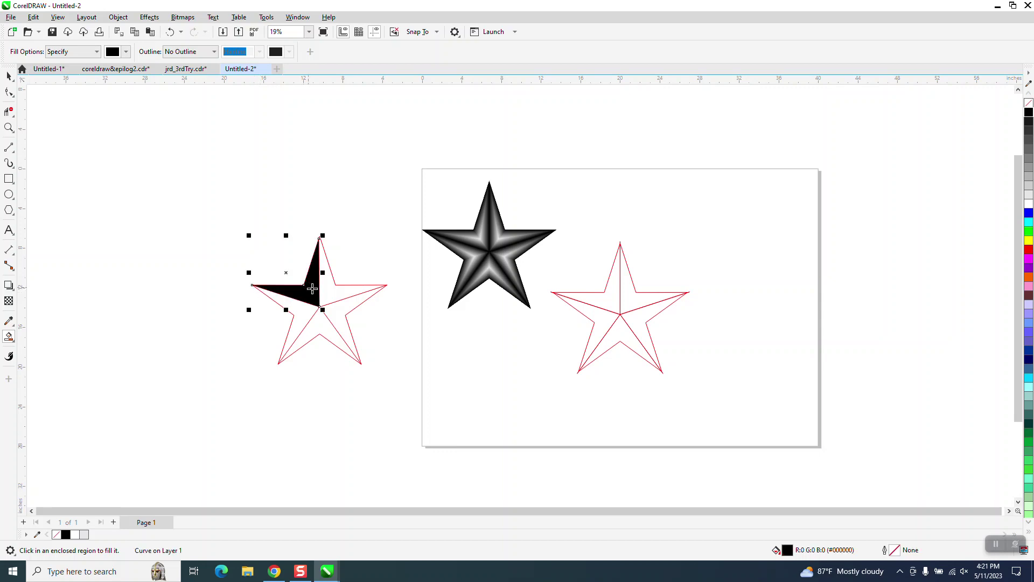
key(Left)
click(334, 292)
key(Left)
click(332, 310)
key(Left)
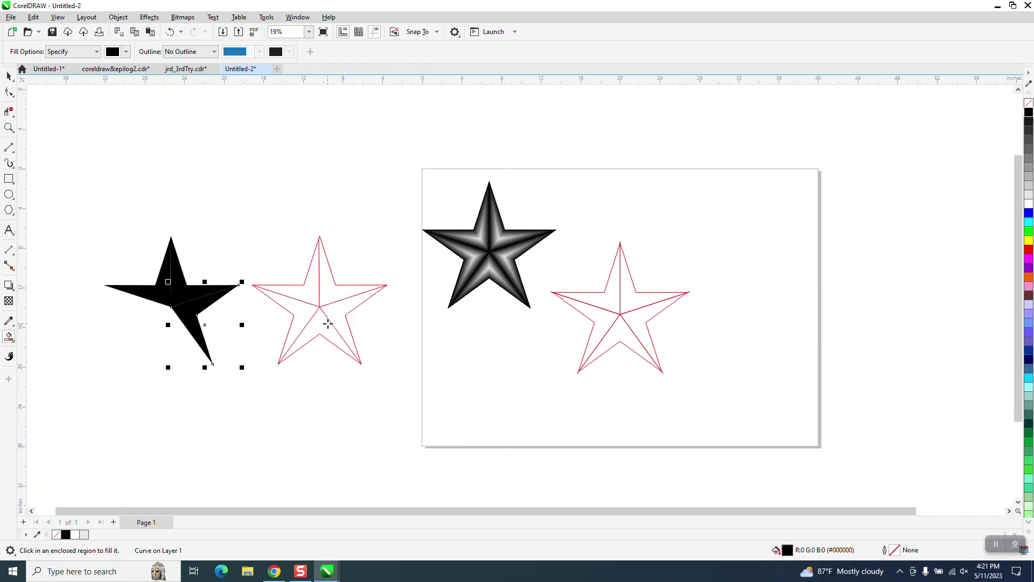
click(318, 319)
key(Left)
click(288, 316)
key(Left)
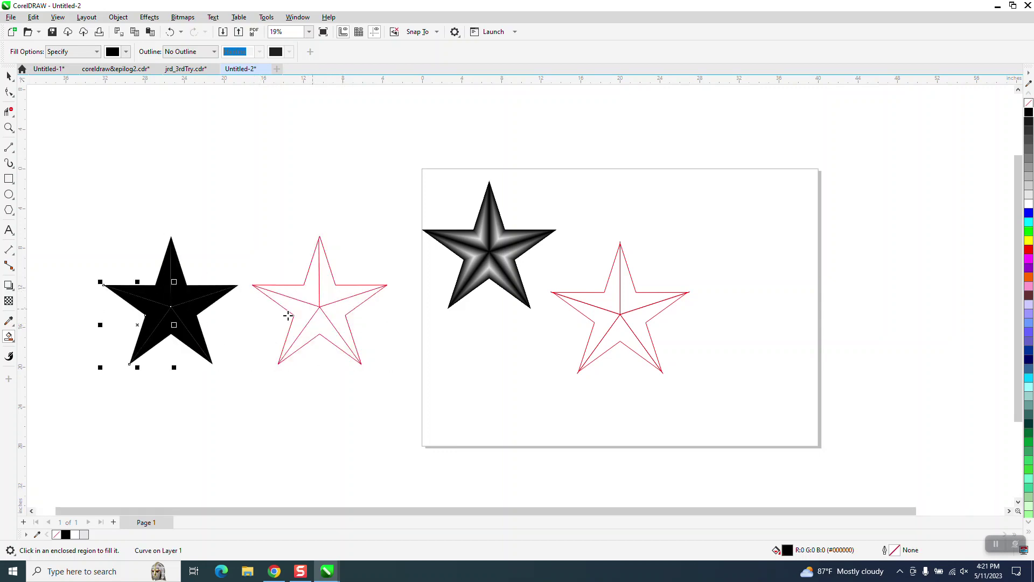
Step: Remove the fill from the five black star sections and give them a black outline
click(8, 76)
drag(65, 194, 241, 395)
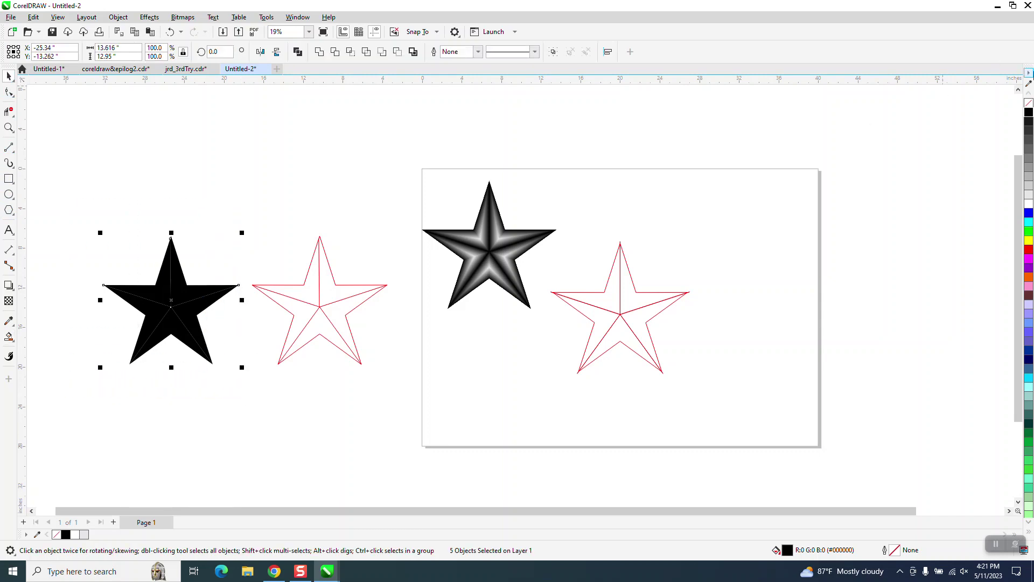
click(1028, 105)
right_click(1028, 114)
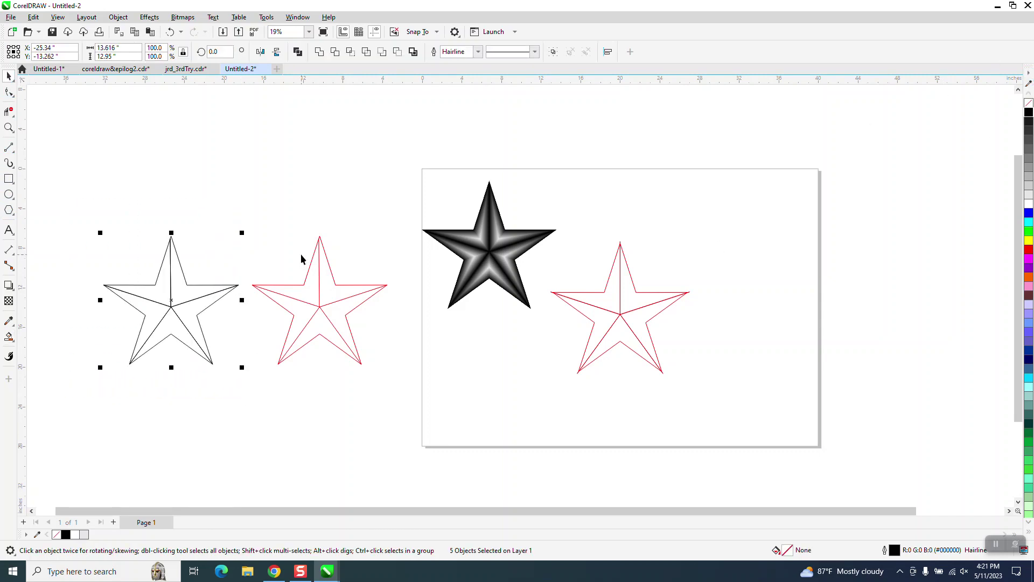
click(205, 279)
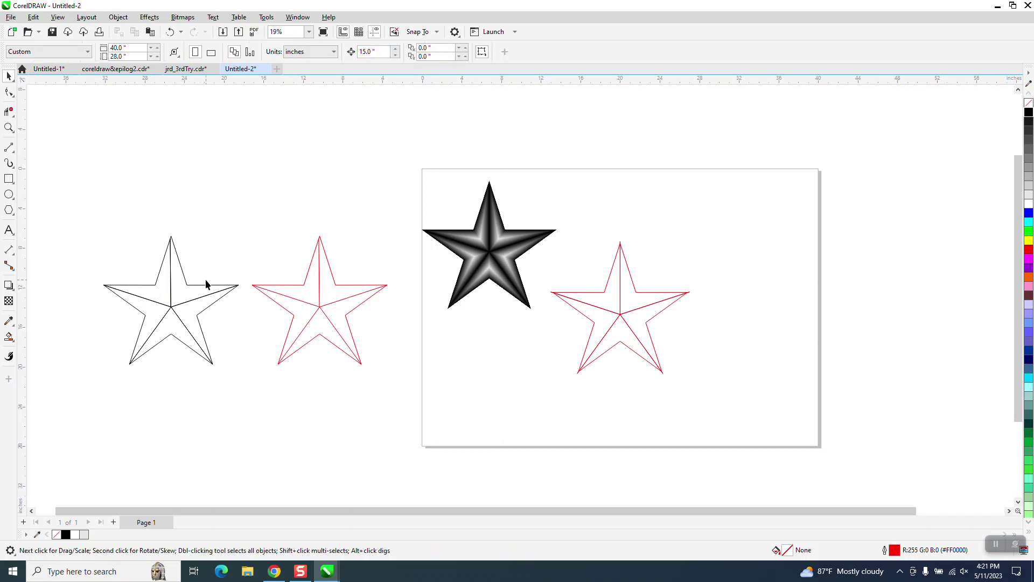
Step: Apply a to-center contour with a 0.001-inch offset to the upper-right section of the black-outlined star
drag(186, 272, 265, 214)
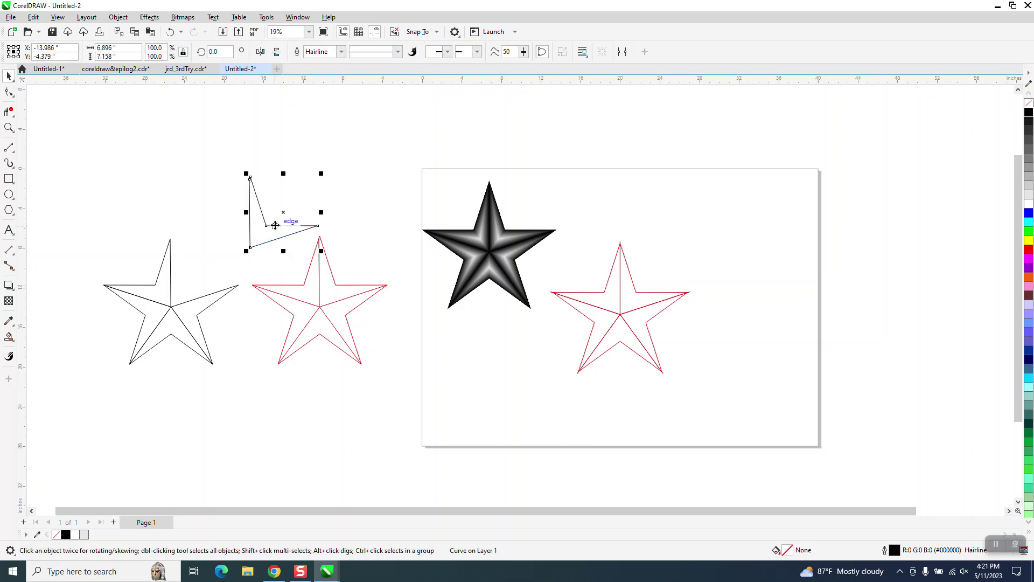
click(171, 32)
click(149, 18)
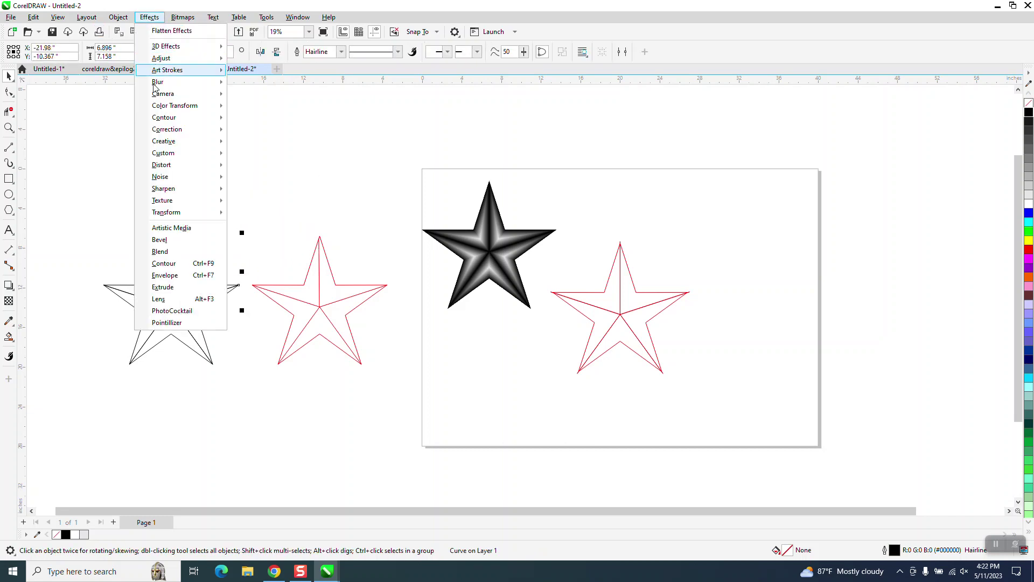
click(164, 263)
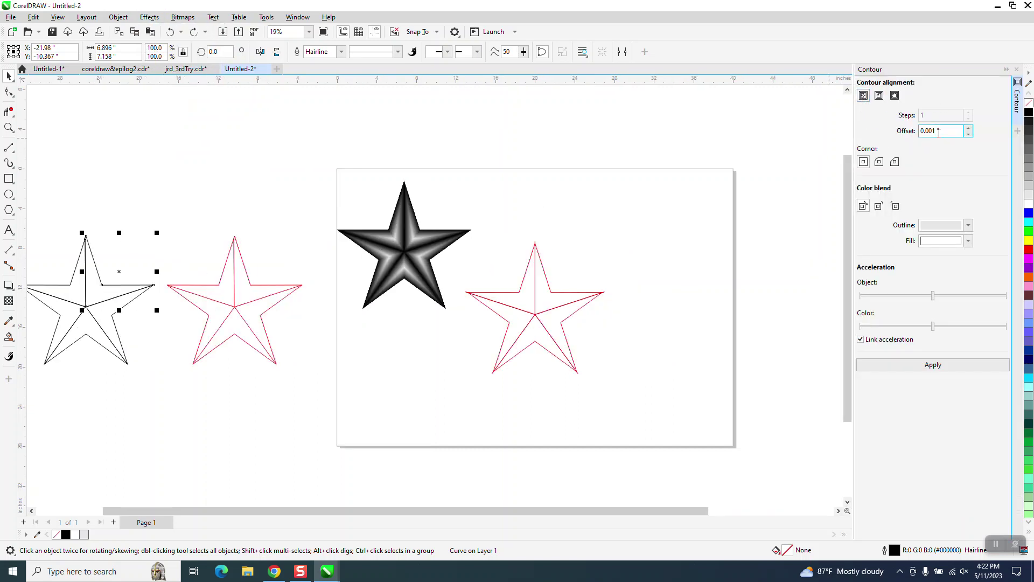
click(940, 369)
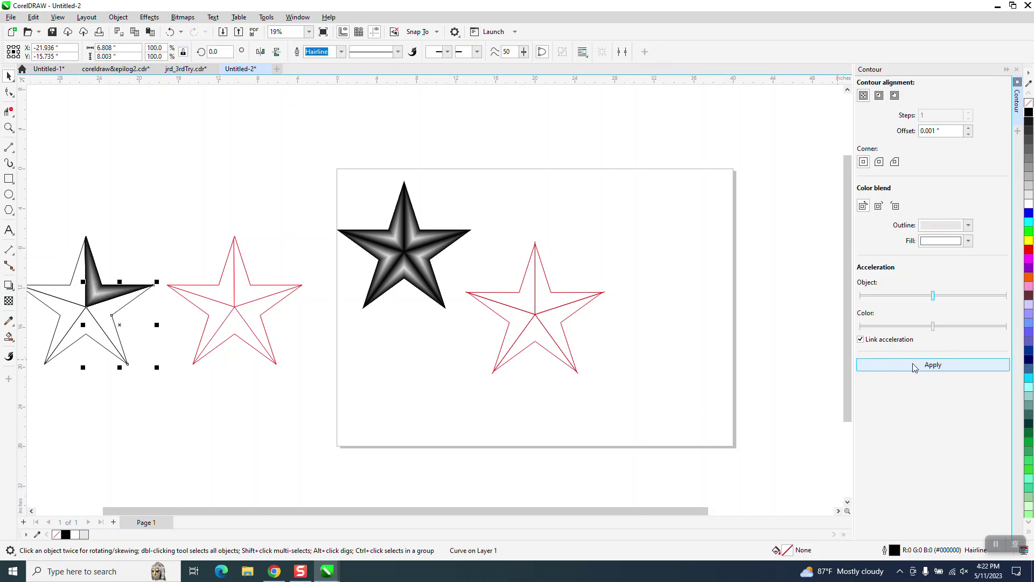
Step: Apply the same 0.001-inch contour to the lower-right and bottom sections of the black-outlined star
click(930, 365)
click(85, 337)
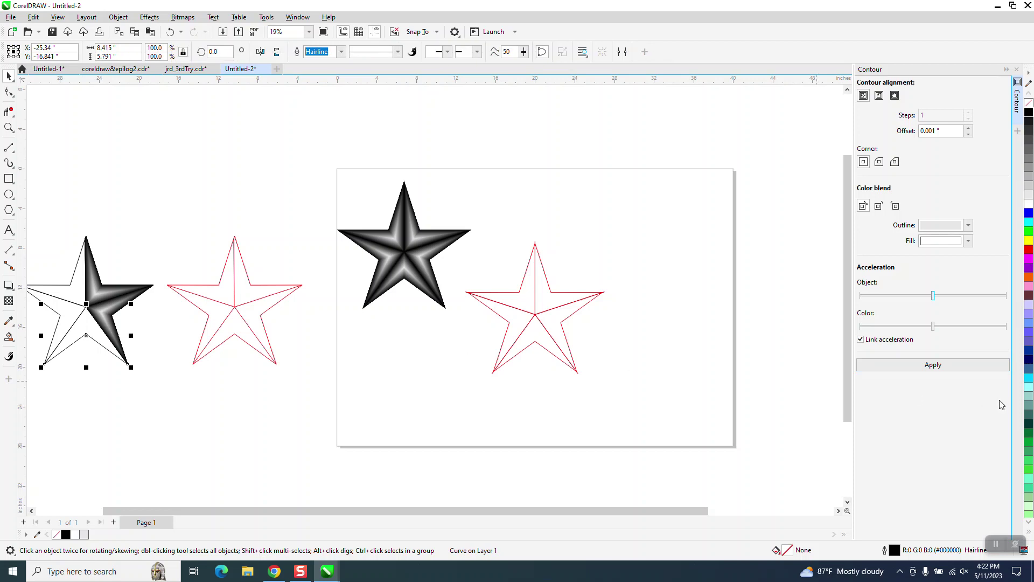
click(967, 367)
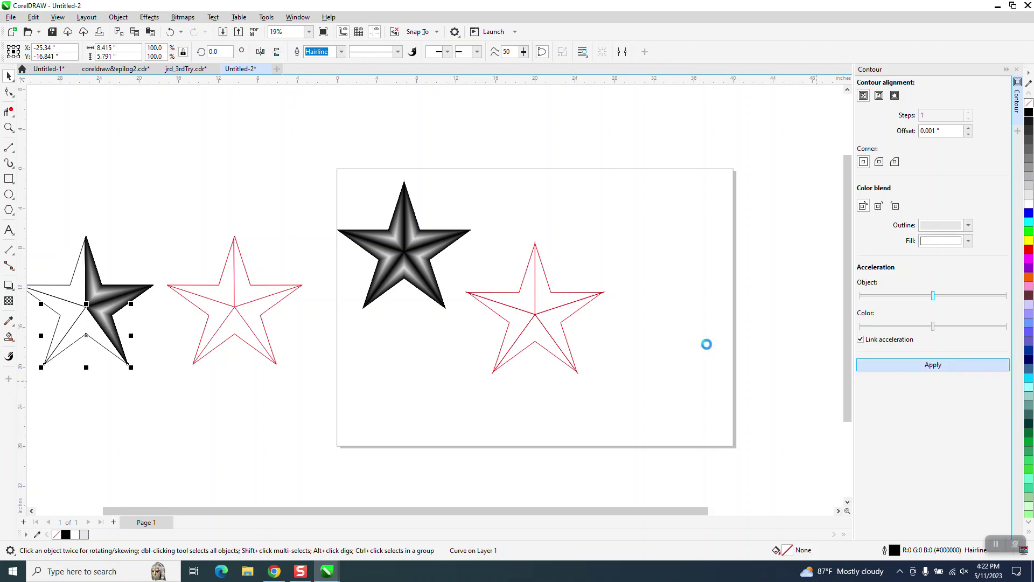
Step: Apply the same 0.001-inch contour to the lower-left and upper-left sections of the black-outlined star
click(60, 312)
click(946, 366)
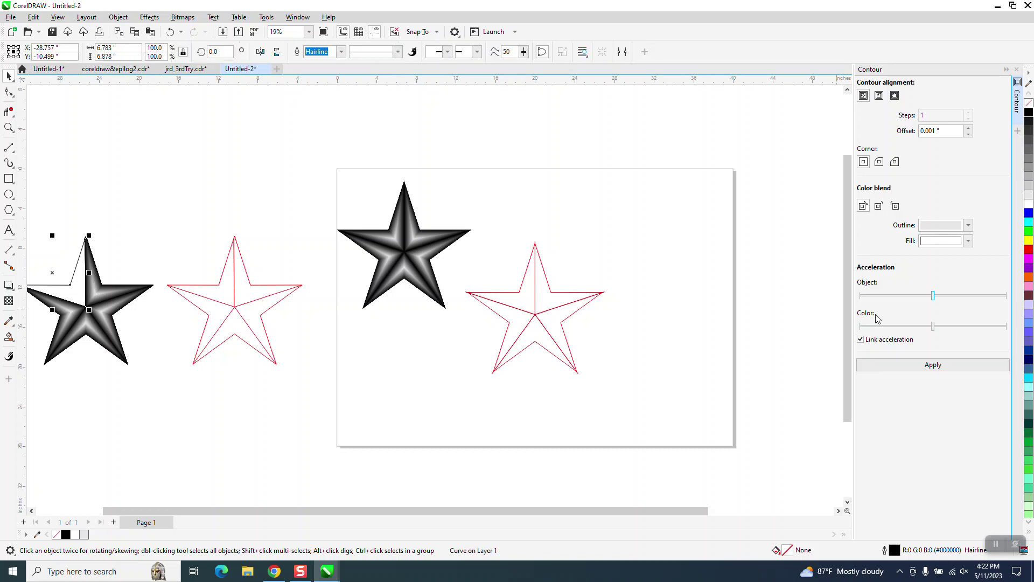
click(944, 365)
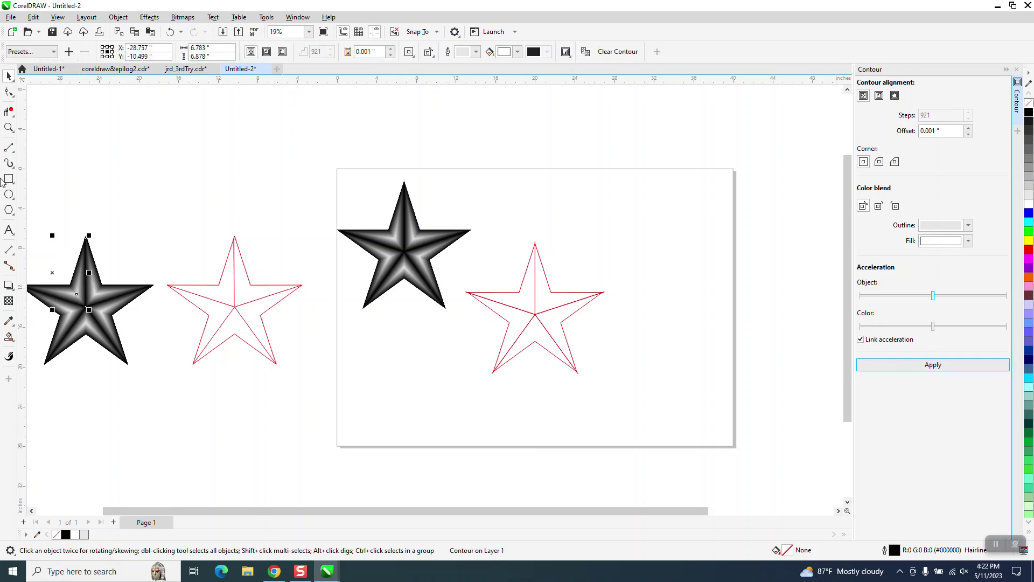
click(9, 128)
drag(37, 229, 229, 395)
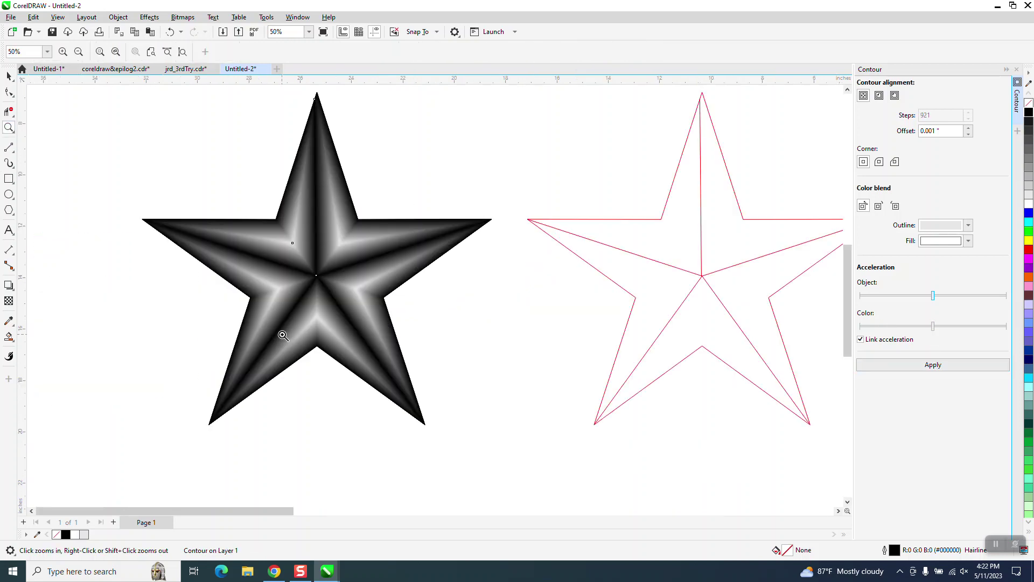
right_click(122, 302)
right_click(133, 299)
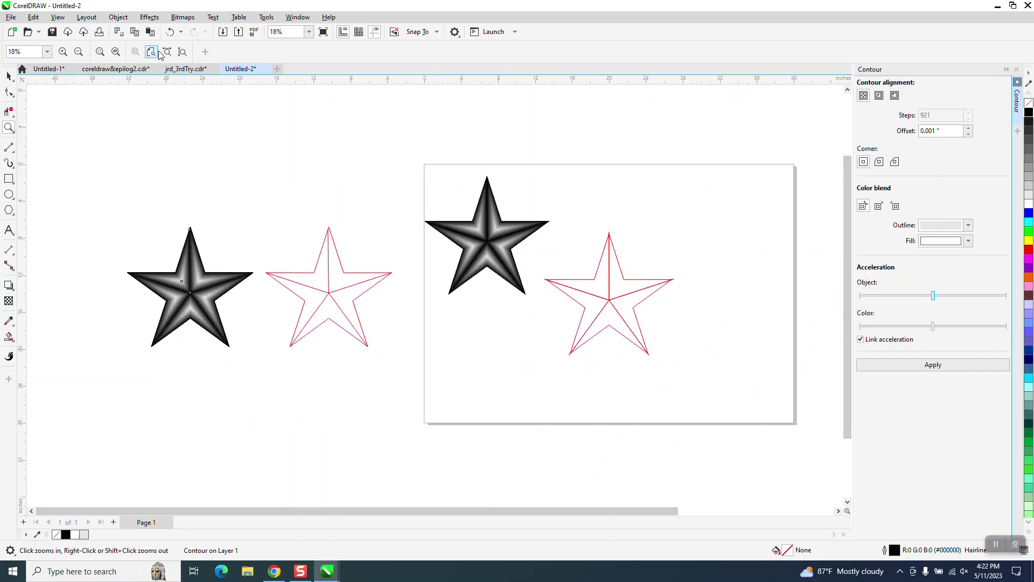
Step: Undo the contours on all sections of the off-page black-outlined star
click(170, 32)
click(171, 33)
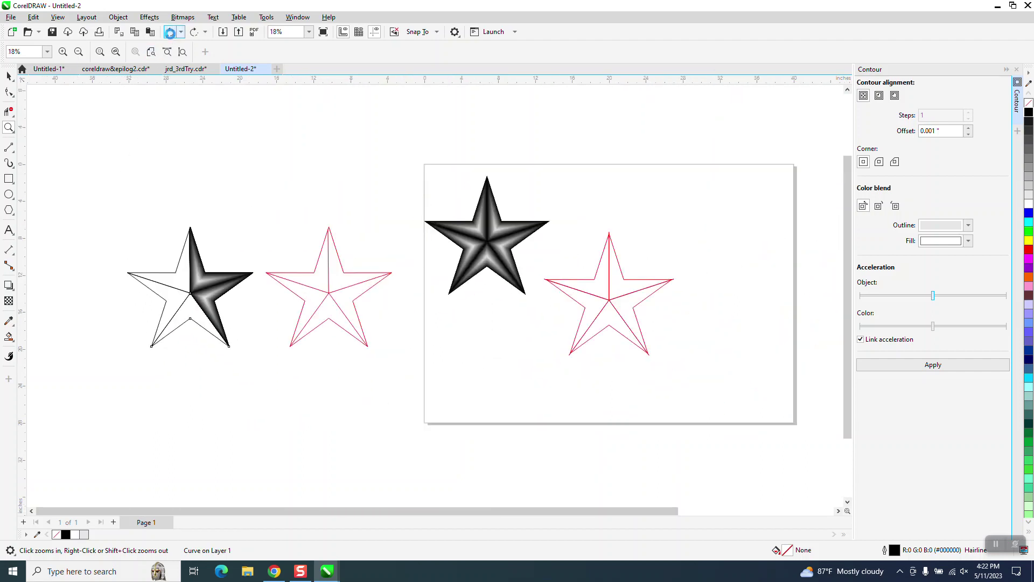
click(171, 32)
click(170, 32)
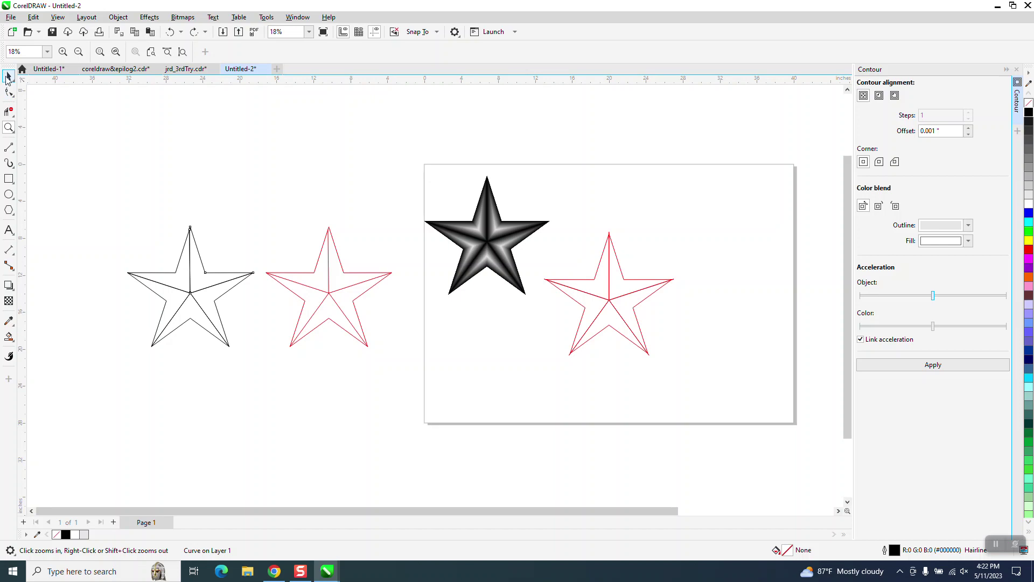
Step: Give all five sections of the off-page black star a light gray outline (#E6E6E6)
click(8, 77)
drag(97, 199, 270, 383)
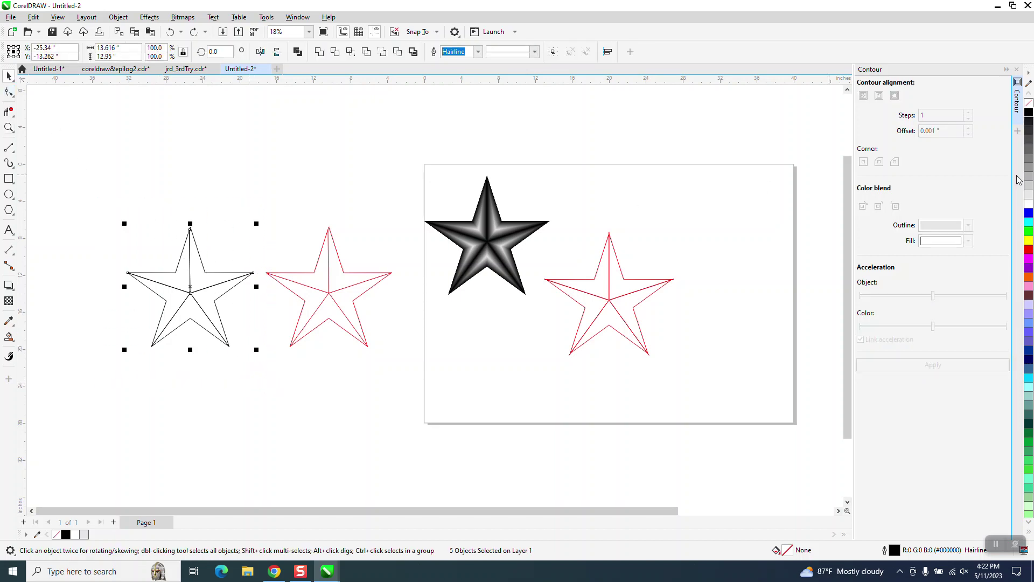
right_click(1029, 197)
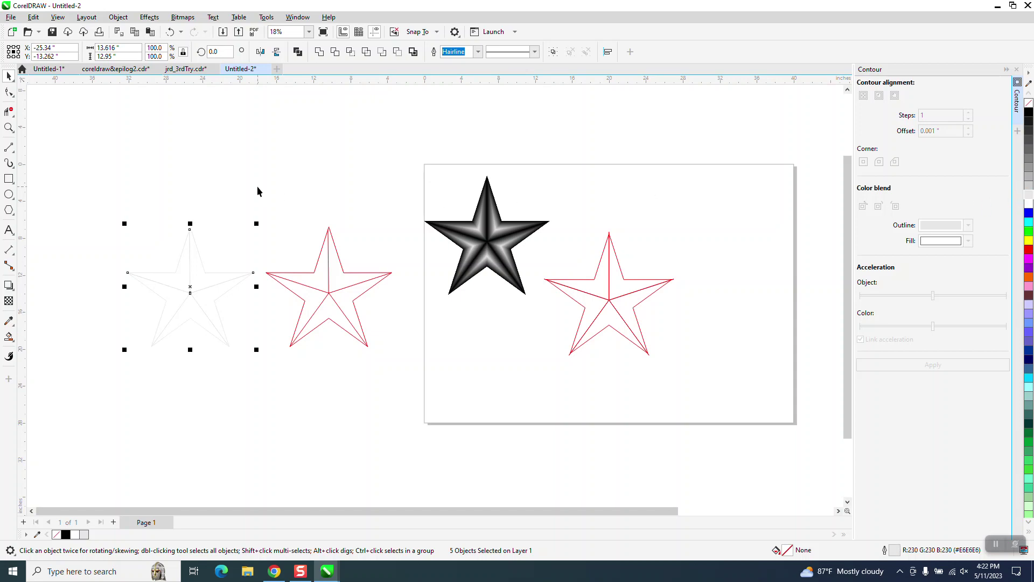
Step: Apply a 0.001-inch to-center contour with a black contour outline color to the upper-right section of the light gray star
click(214, 268)
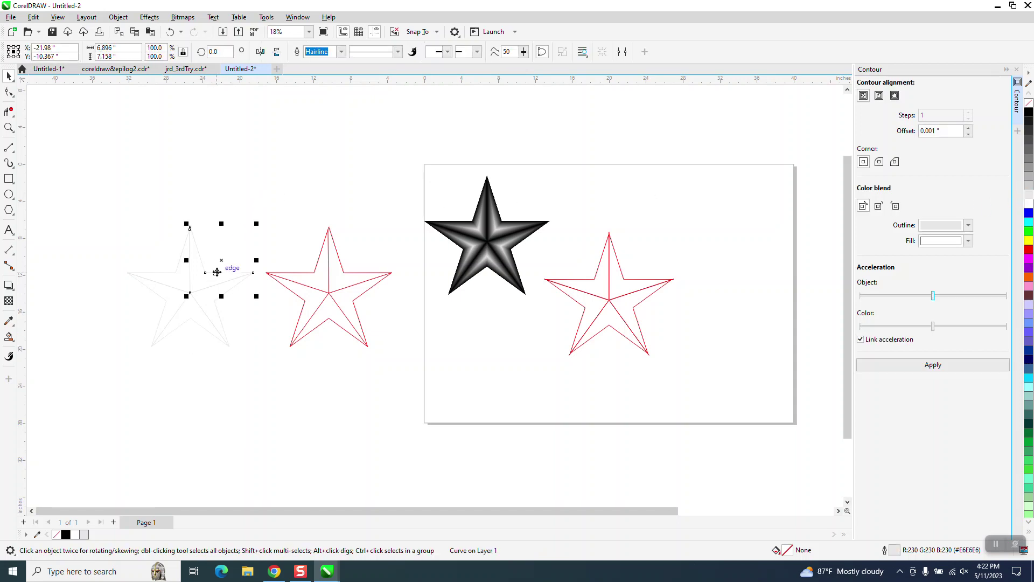
click(967, 225)
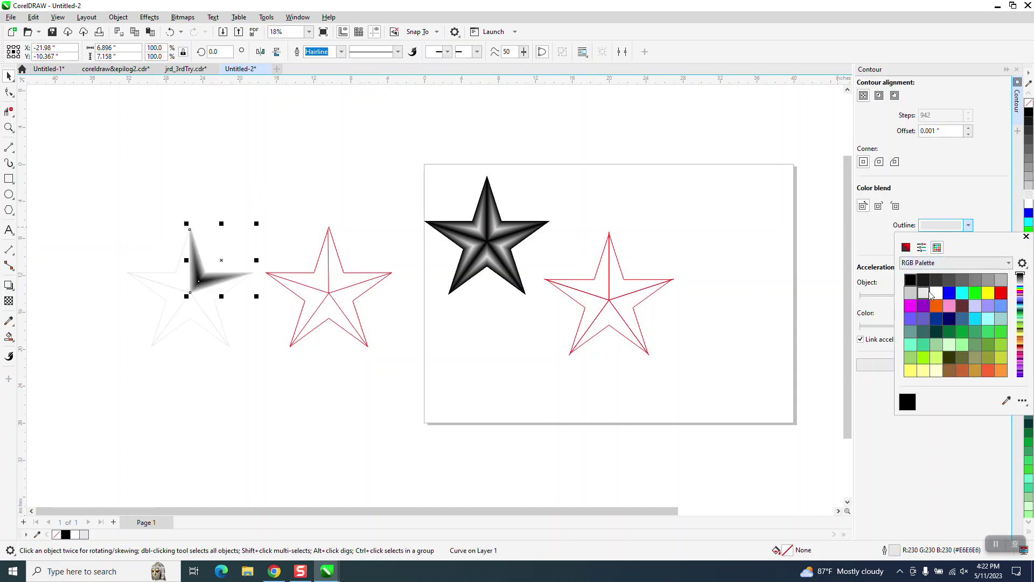
click(495, 353)
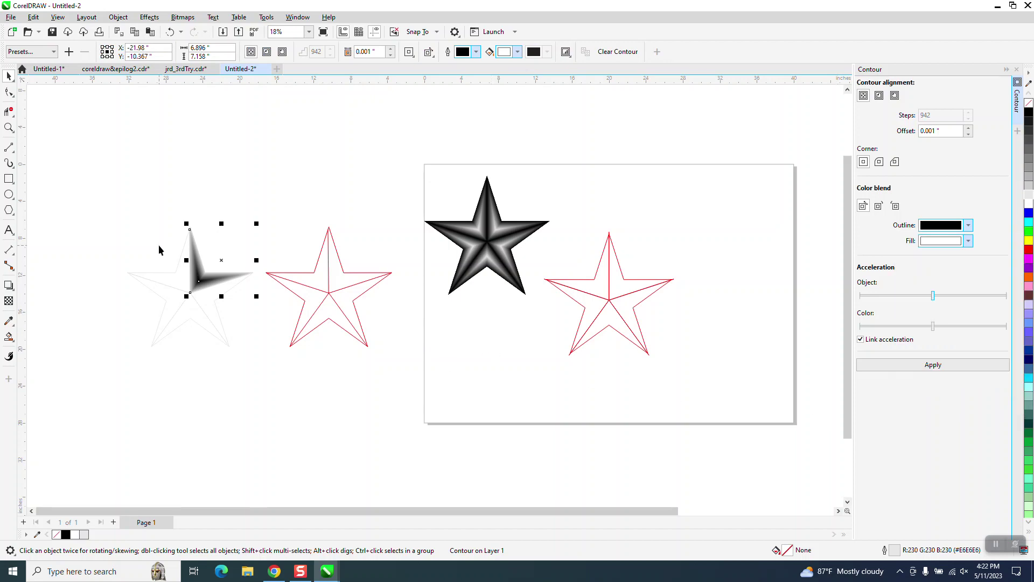
Step: Apply the same contour with black outline color to the lower-right and bottom sections of the light gray star
click(222, 300)
click(214, 300)
click(927, 365)
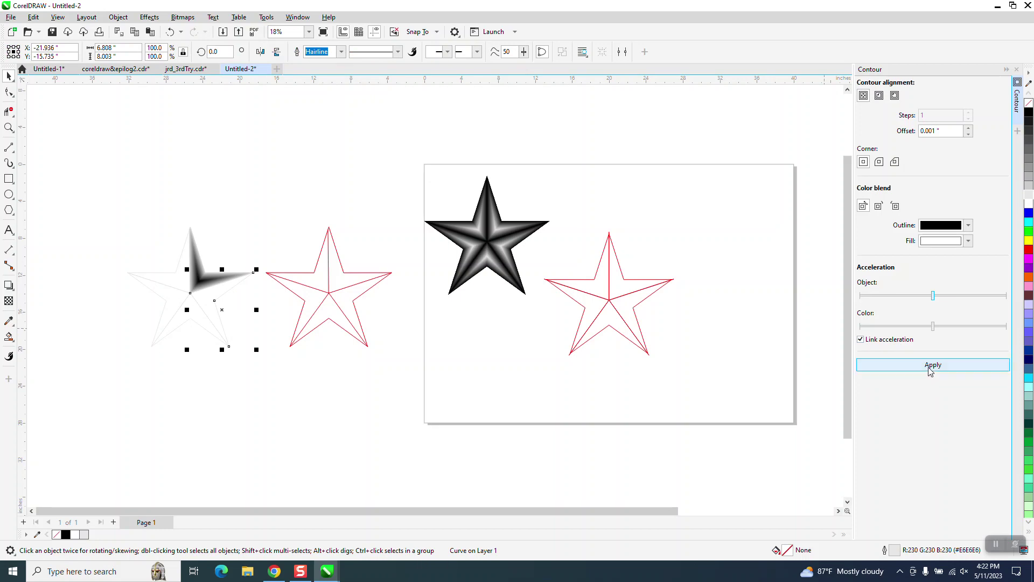
click(193, 325)
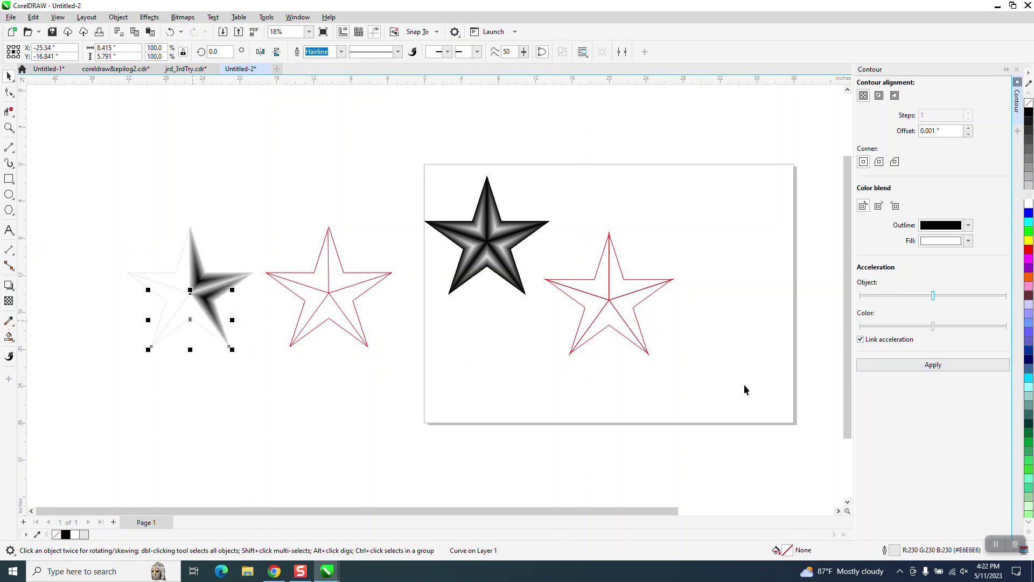
click(927, 365)
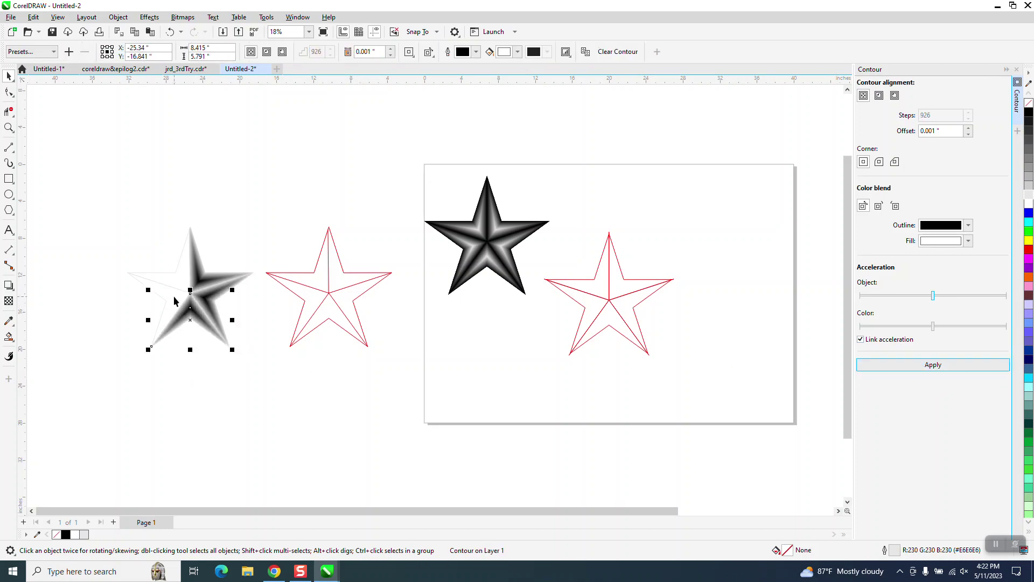
Step: Contour the lower-left and upper-left sections of the light gray star the same way and inspect its center closely
click(173, 296)
click(938, 364)
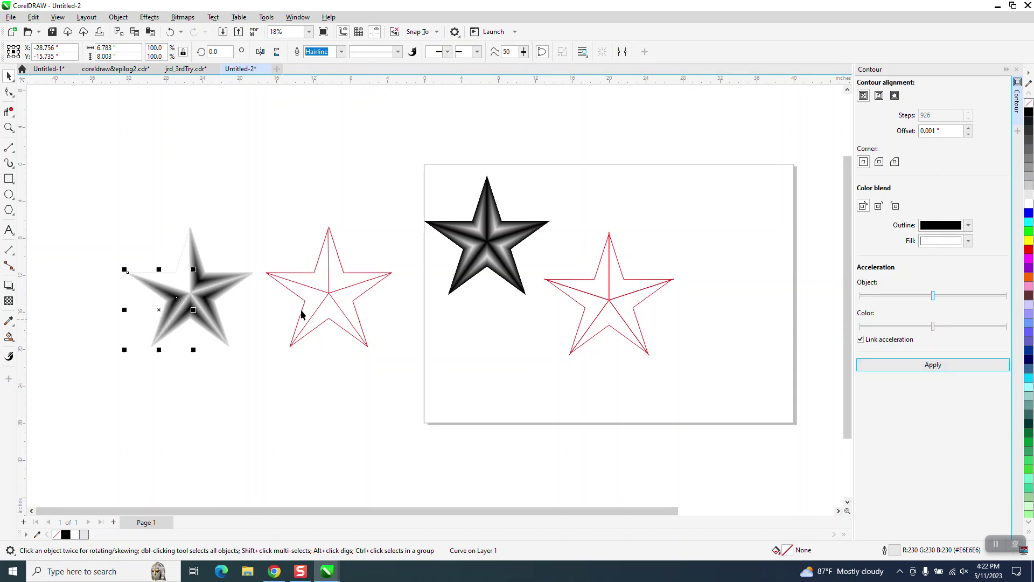
key(Tab)
click(933, 365)
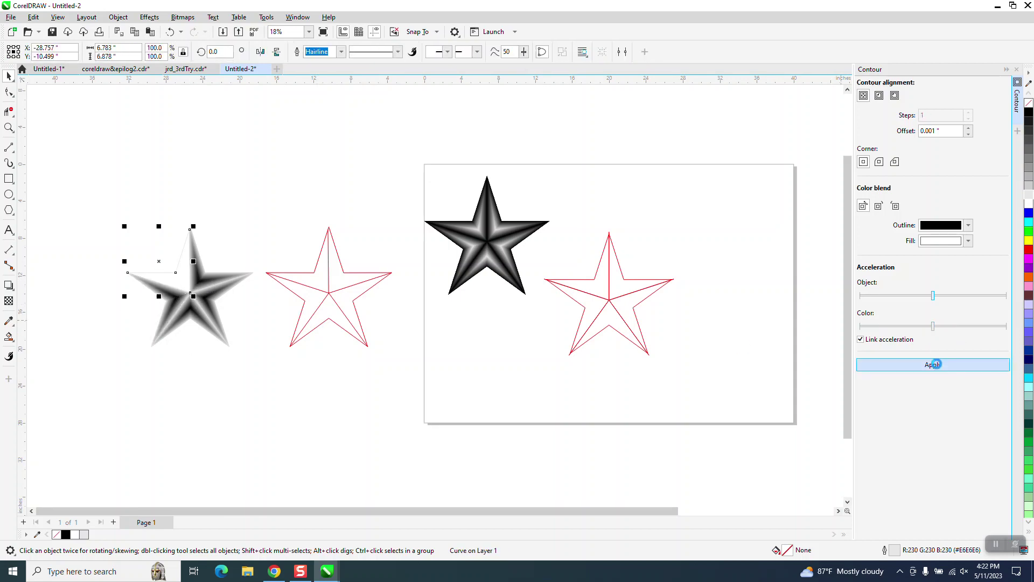
click(9, 128)
drag(108, 172, 391, 401)
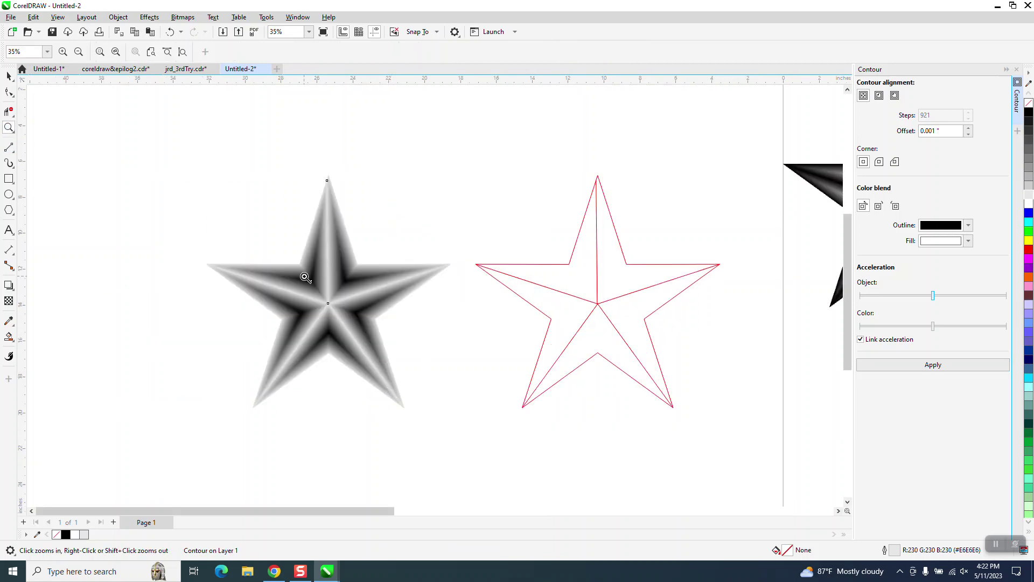
drag(305, 276, 385, 339)
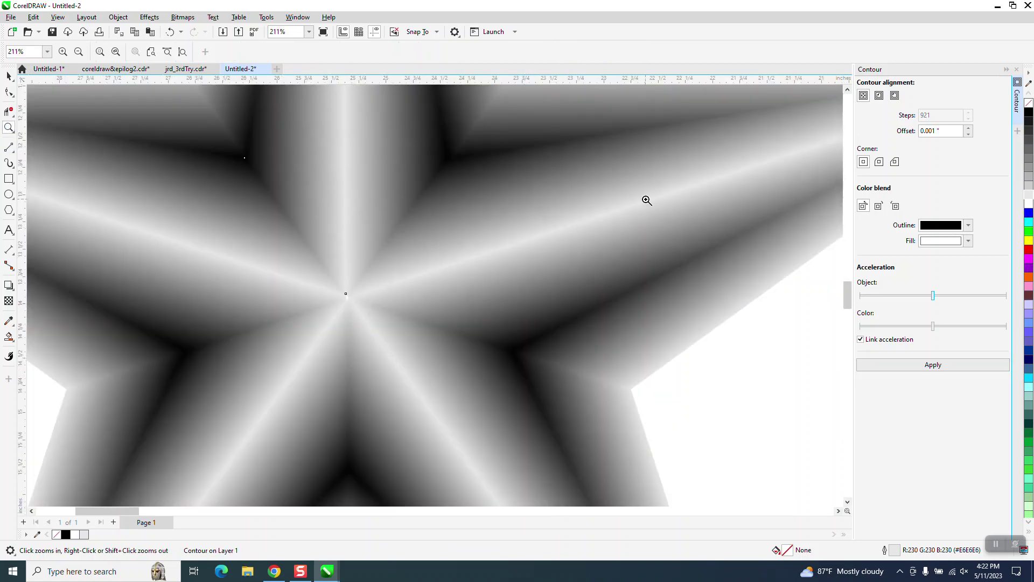
scroll(222, 280, down, 6)
scroll(221, 277, down, 2)
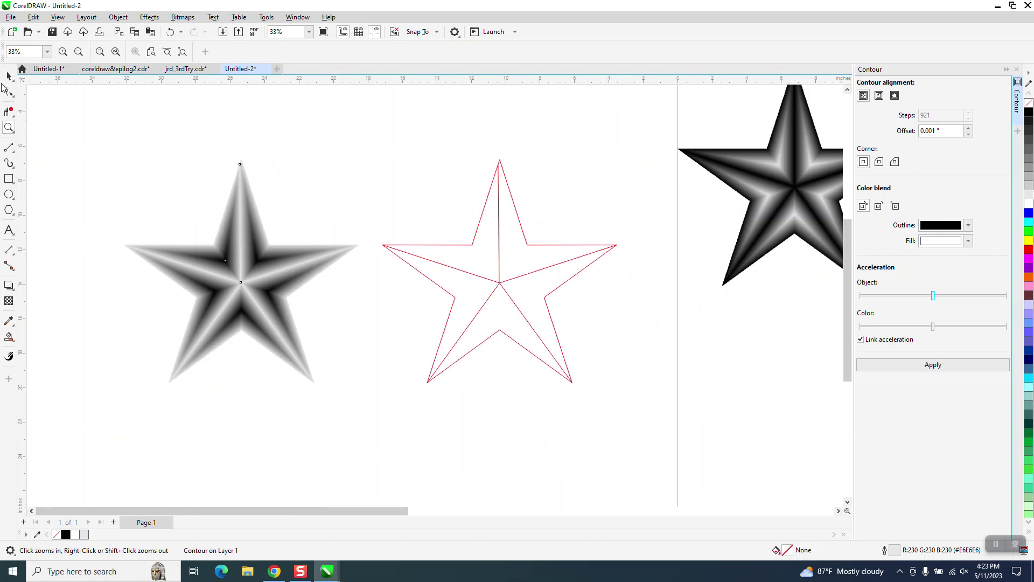
Step: Draw a rectangle about 17.35 by 16.04 inches around the off-page red star outline
click(9, 77)
scroll(287, 176, down, 2)
click(327, 181)
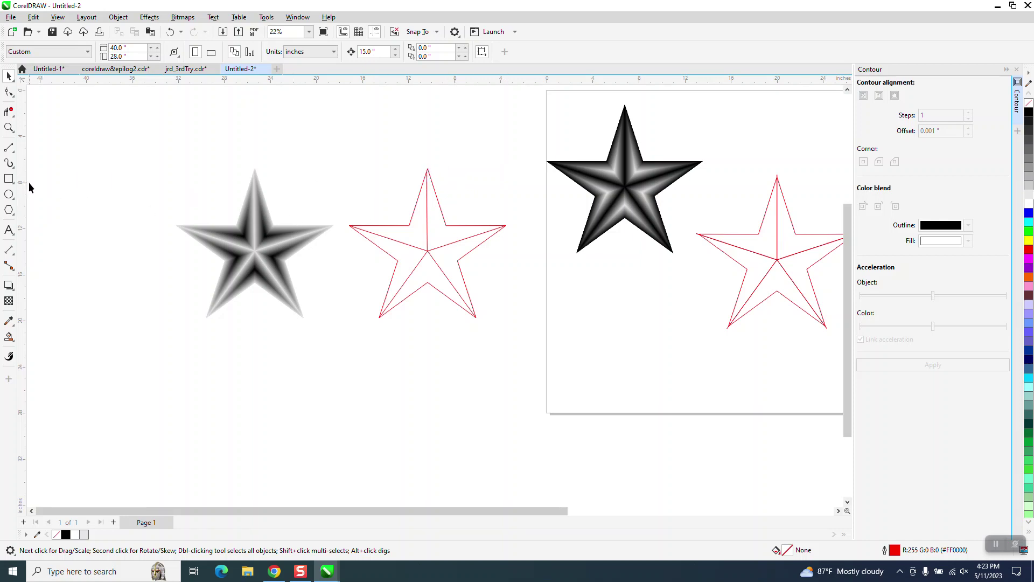
click(9, 179)
drag(335, 157, 536, 341)
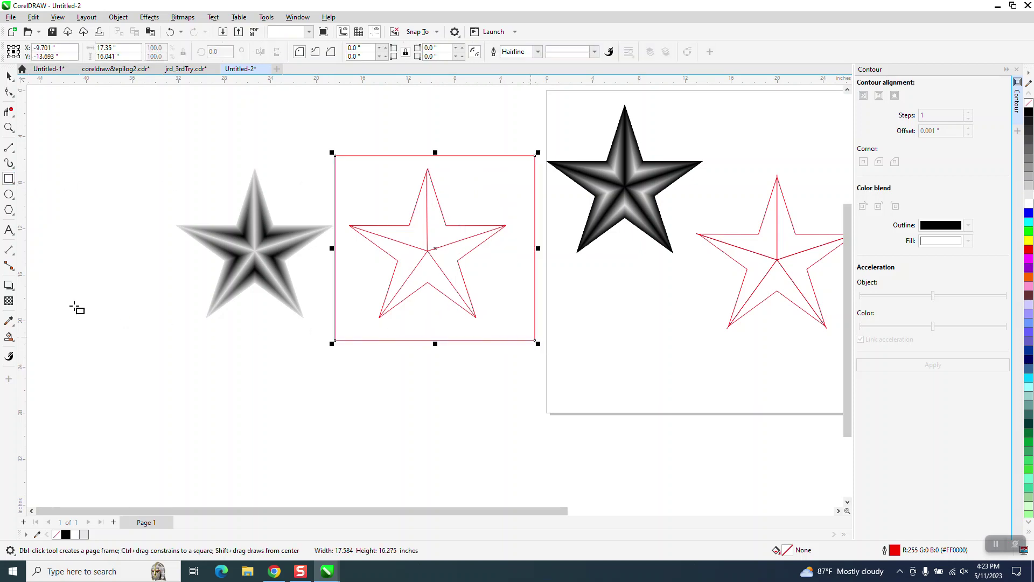
Step: Smart-fill the area between the rectangle and the red star in black and nudge it left twice by 15 inches
click(9, 337)
click(352, 293)
key(alt)
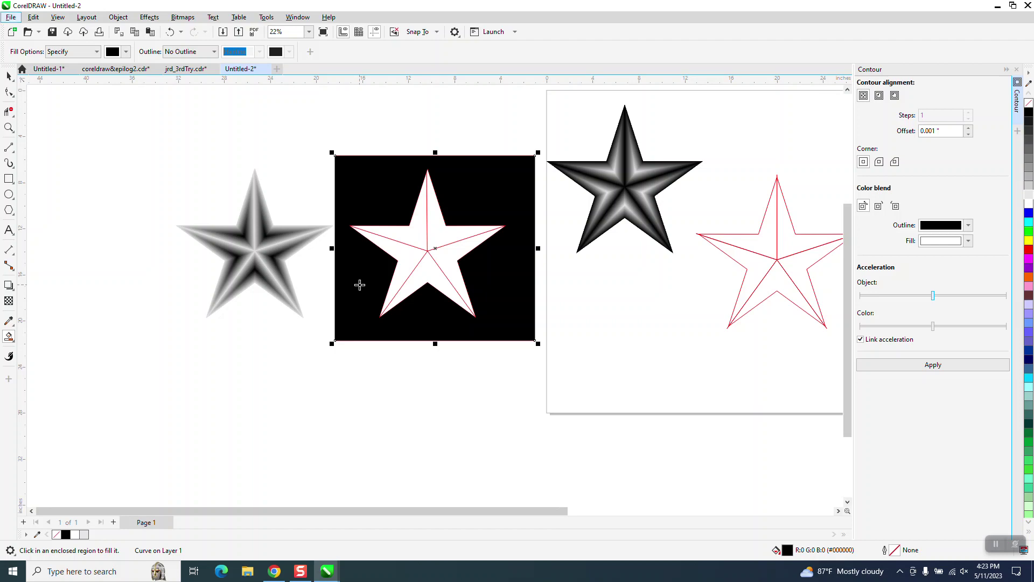
key(Left)
key(Left)
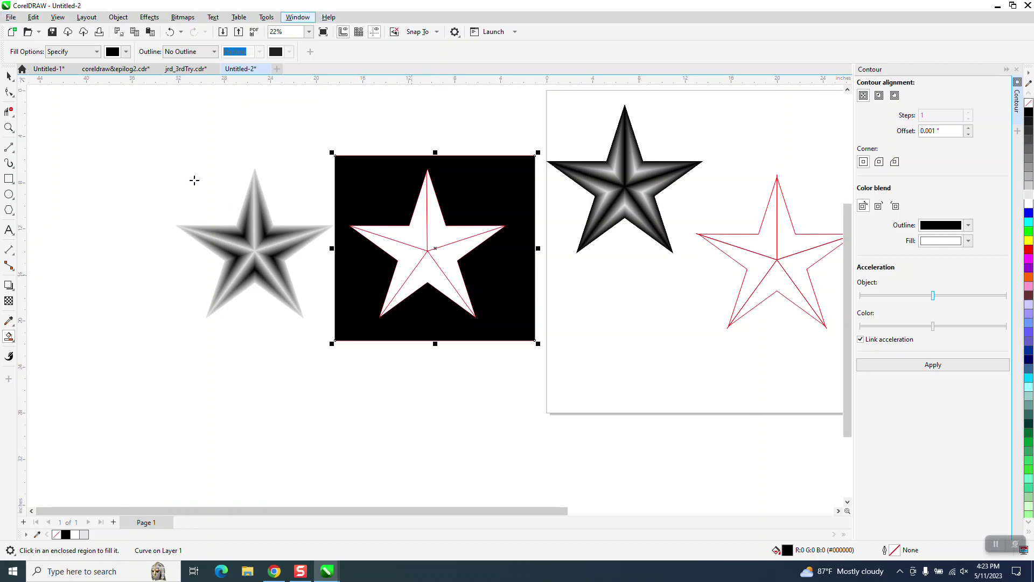
click(9, 76)
key(Left)
key(Left)
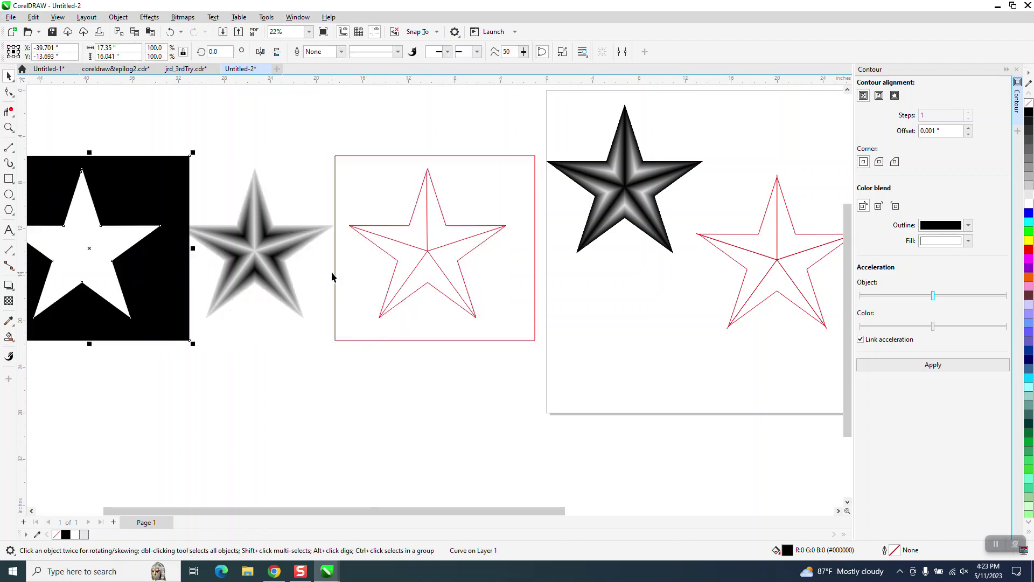
Step: Smart-fill the star-shaped hole in the black rectangle with light gray (#CCCCCC) and nudge the new star down once
scroll(493, 336, down, 1)
scroll(486, 342, down, 1)
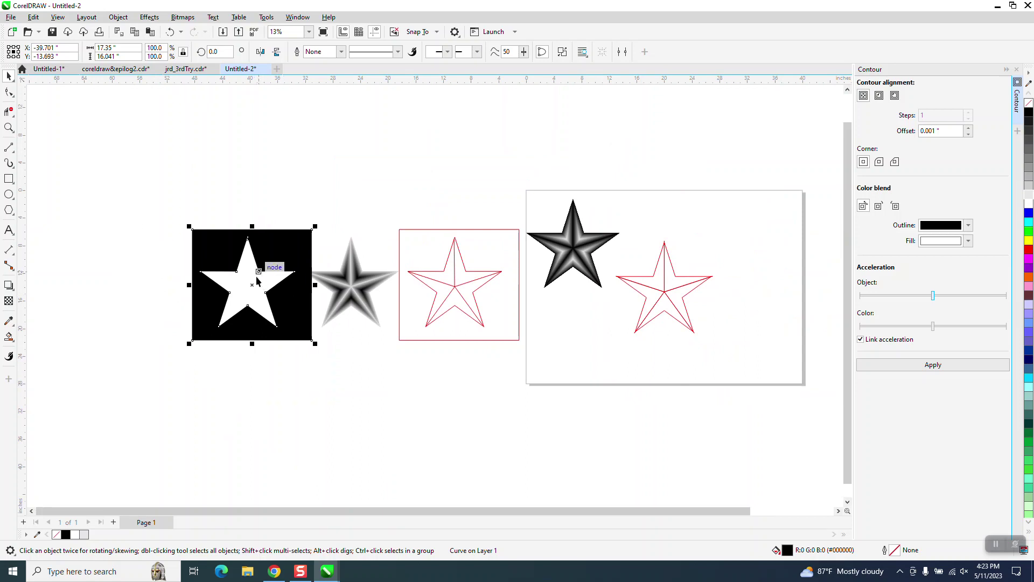
click(16, 343)
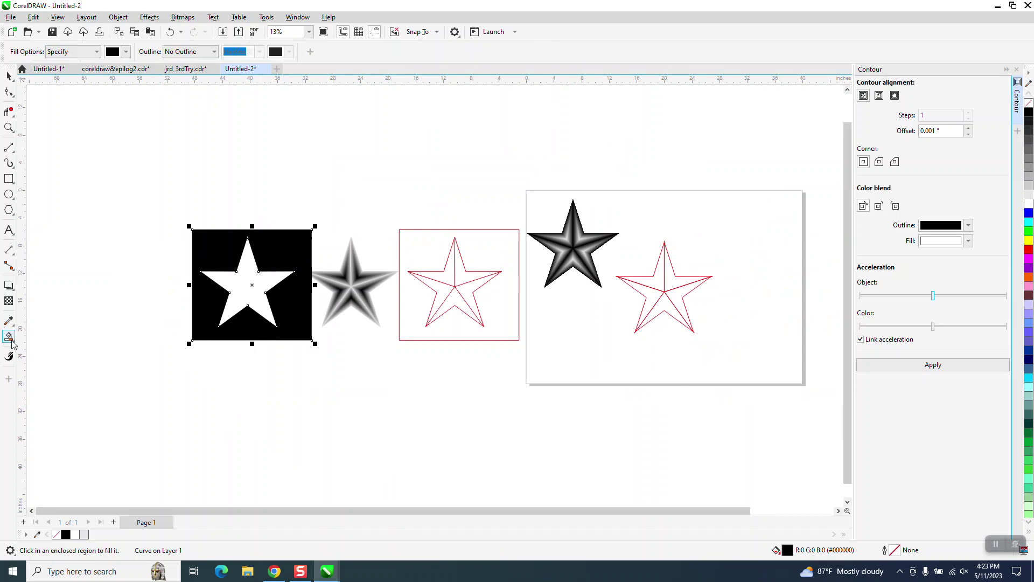
click(125, 51)
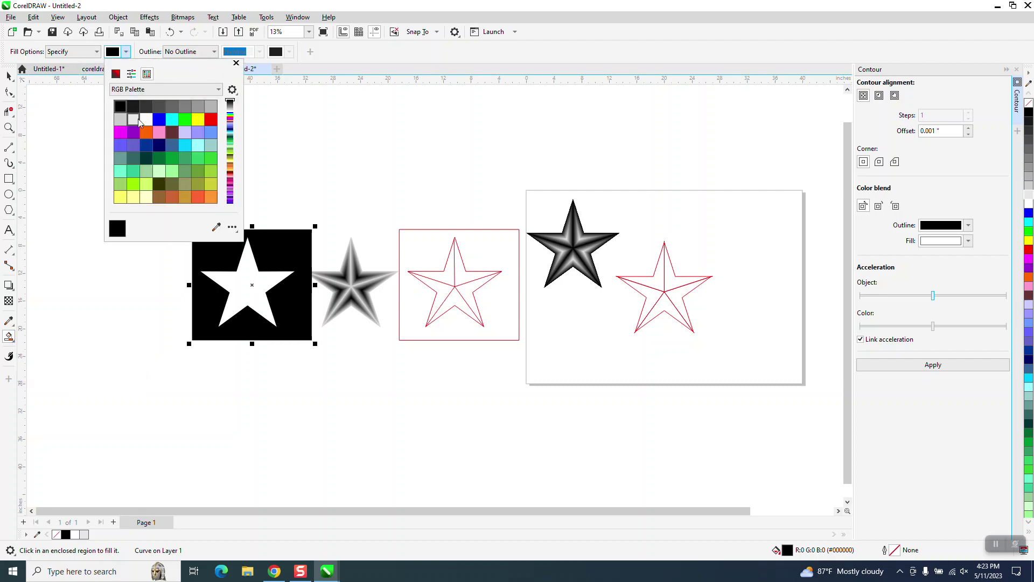
click(133, 119)
click(262, 276)
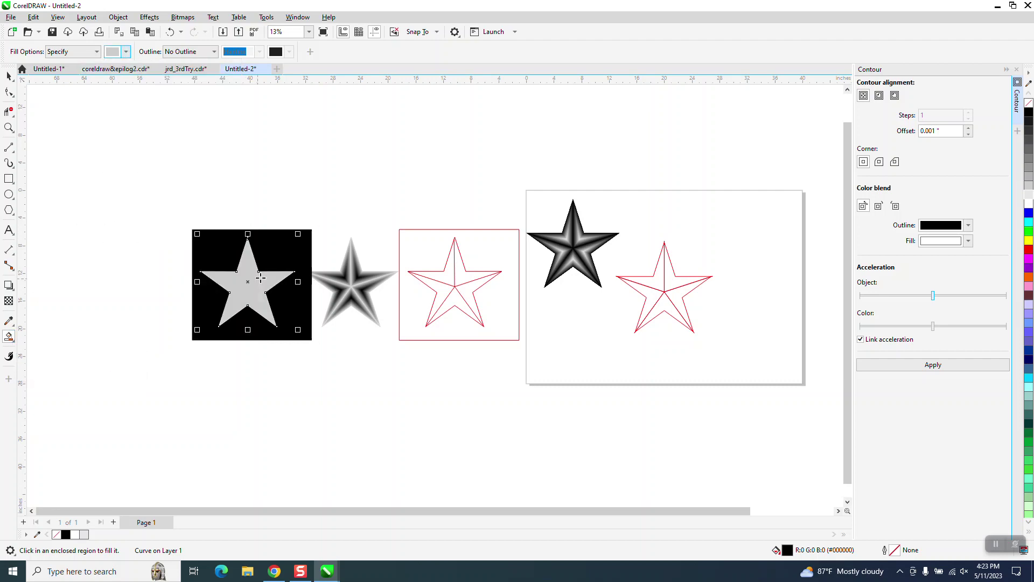
key(Down)
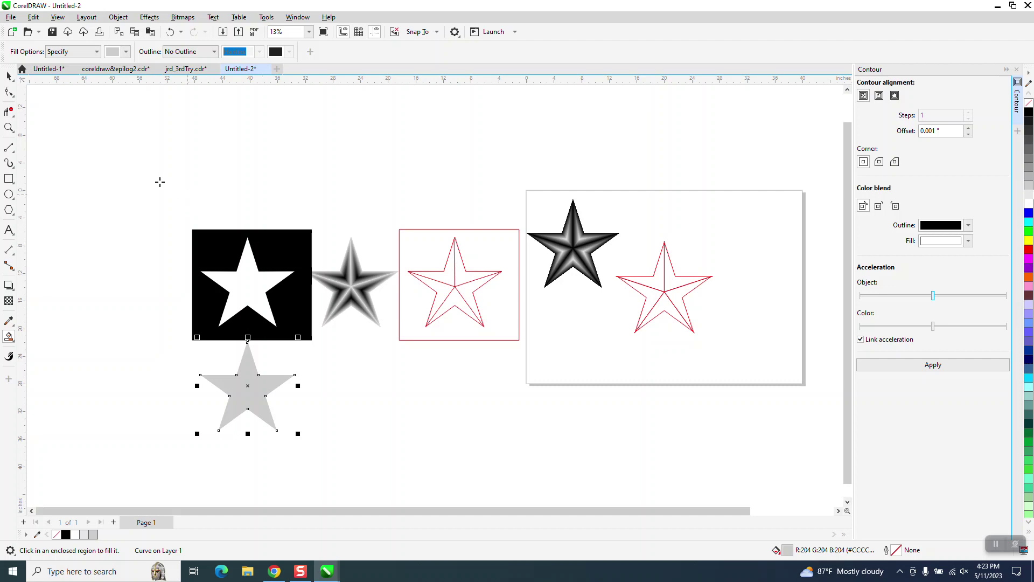
Step: Delete the black rectangle with the star cutout and move the gray star up level with the contoured star
click(8, 76)
click(302, 240)
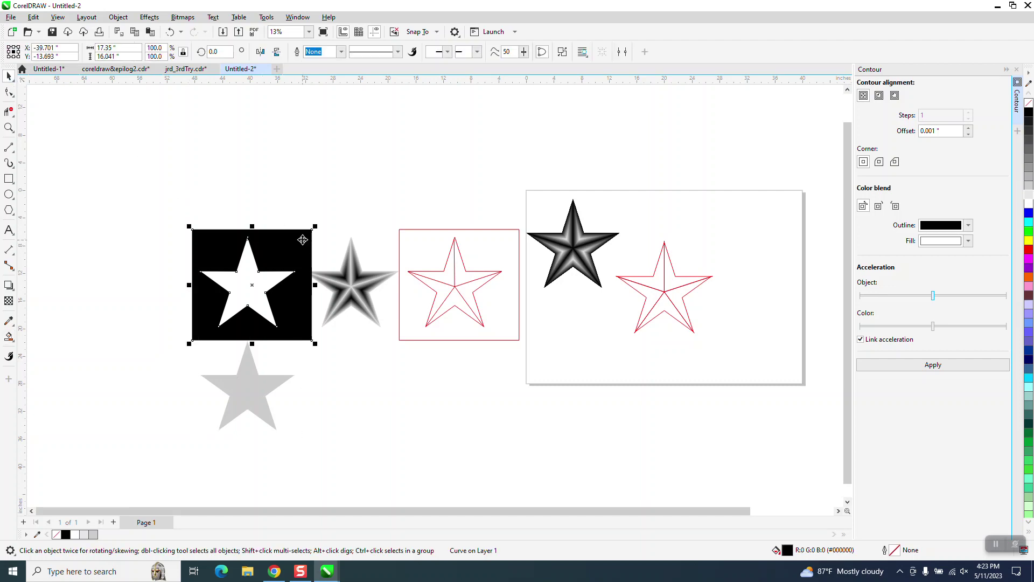
key(Delete)
click(269, 385)
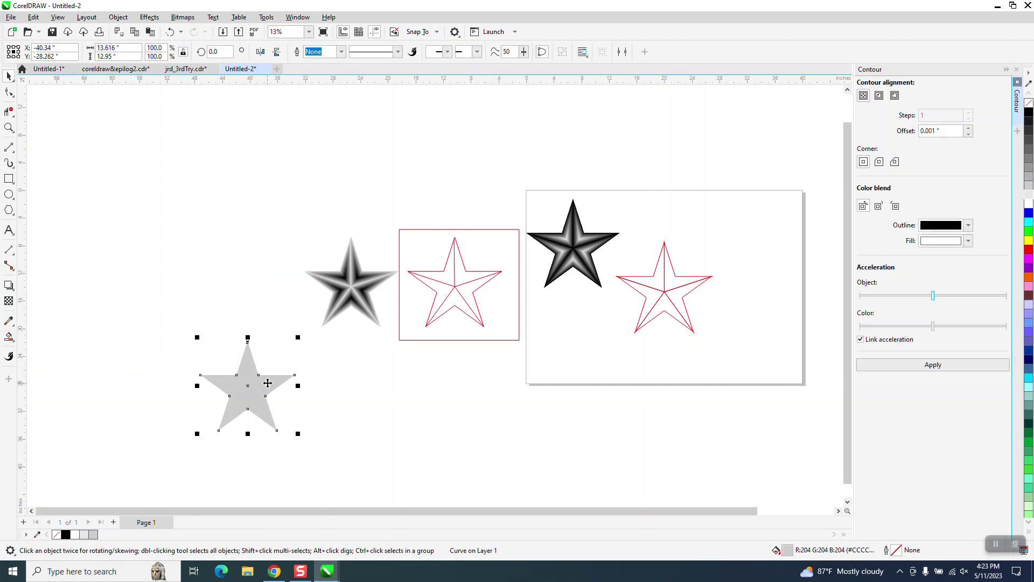
drag(270, 381, 271, 277)
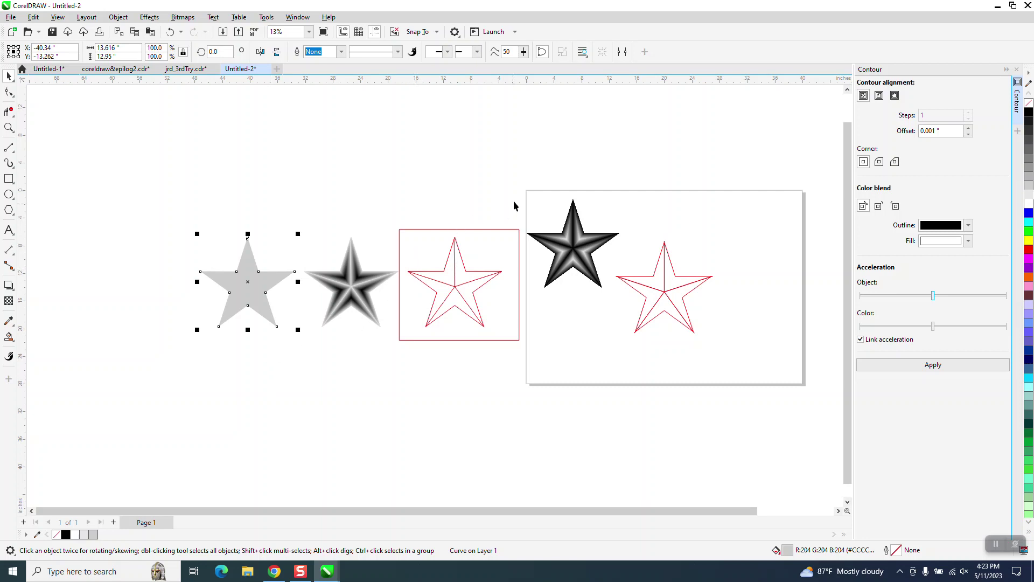
Step: Delete the red outlines and the black shaded star, and move the two gray stars so the contoured one sits in the page's upper-left corner
drag(376, 190, 800, 395)
key(Delete)
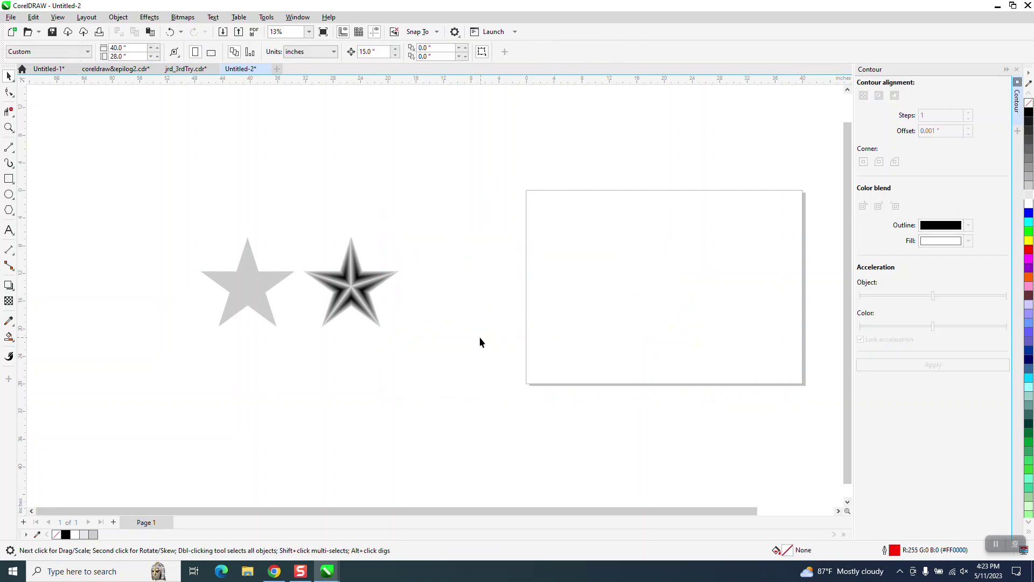
drag(381, 379, 381, 379)
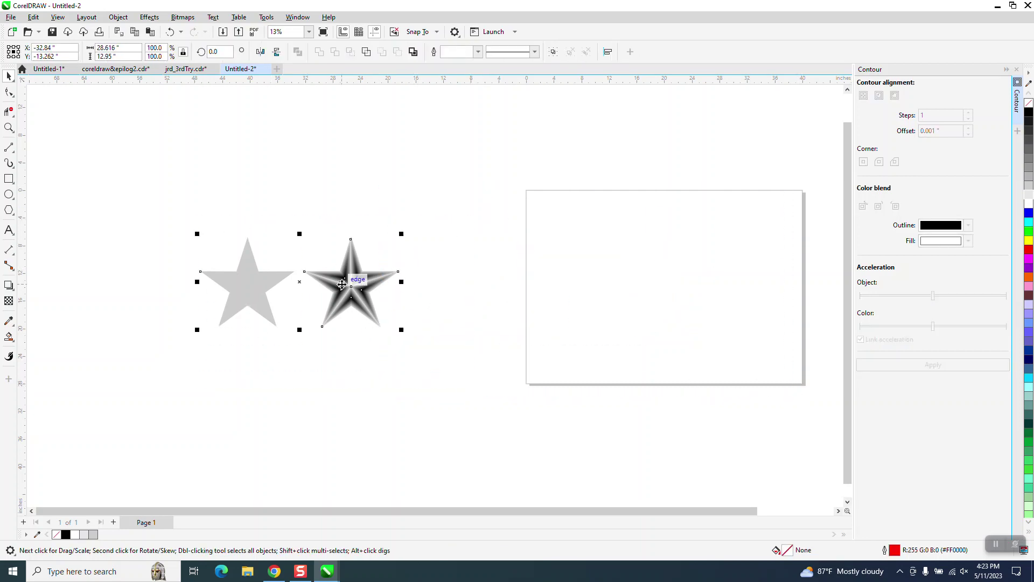
drag(345, 287, 565, 240)
click(544, 247)
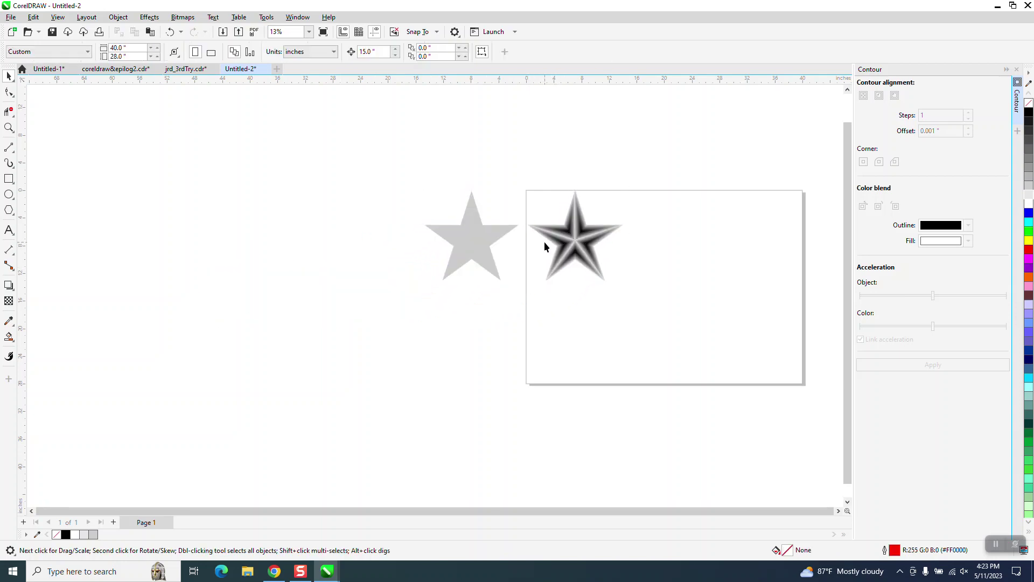
Step: Nudge the whole contoured star up 15 inches above the page, and nudge the plain gray star right 15 inches into its place
click(9, 128)
drag(525, 166, 695, 323)
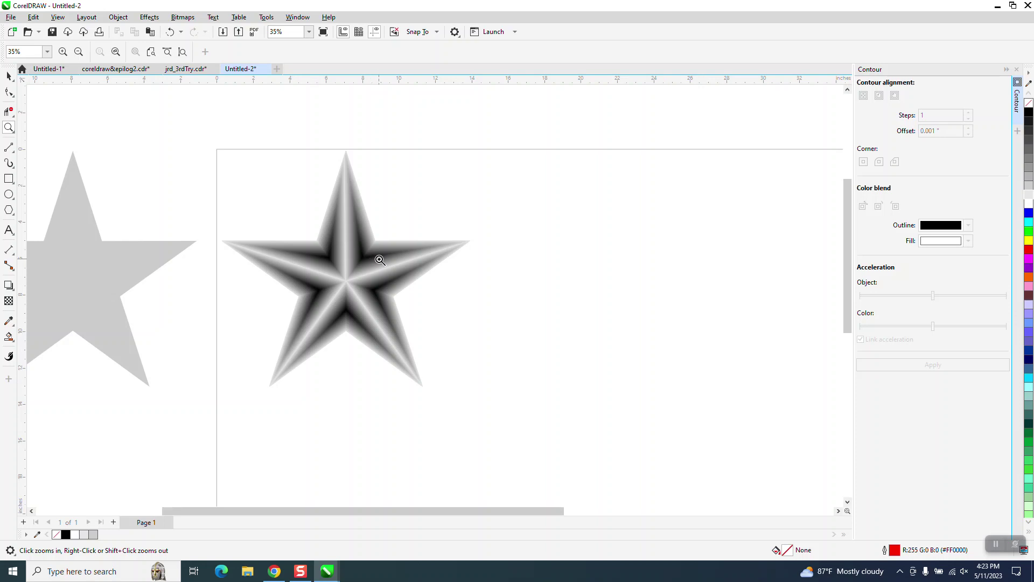
scroll(464, 306, down, 1)
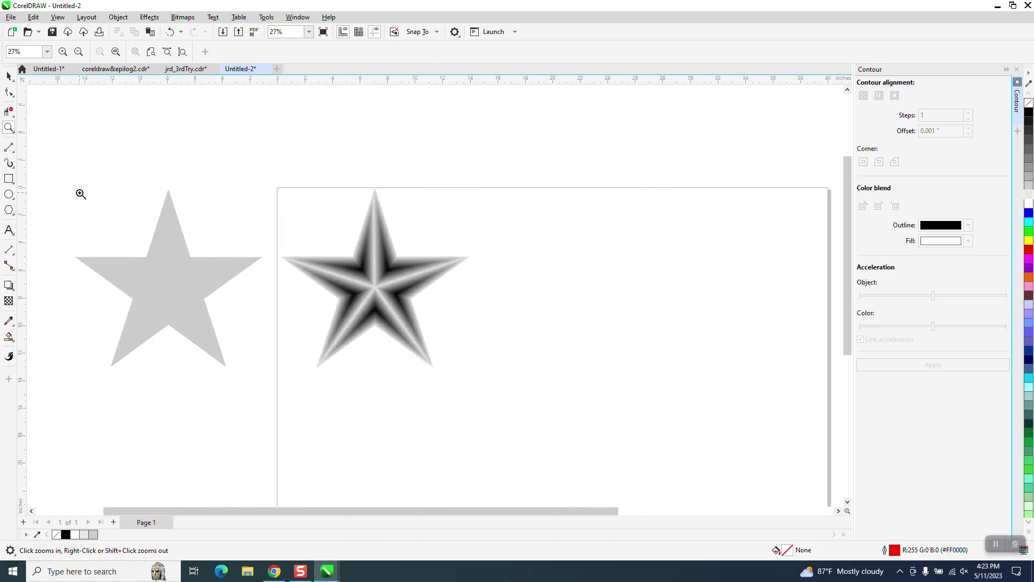
click(8, 76)
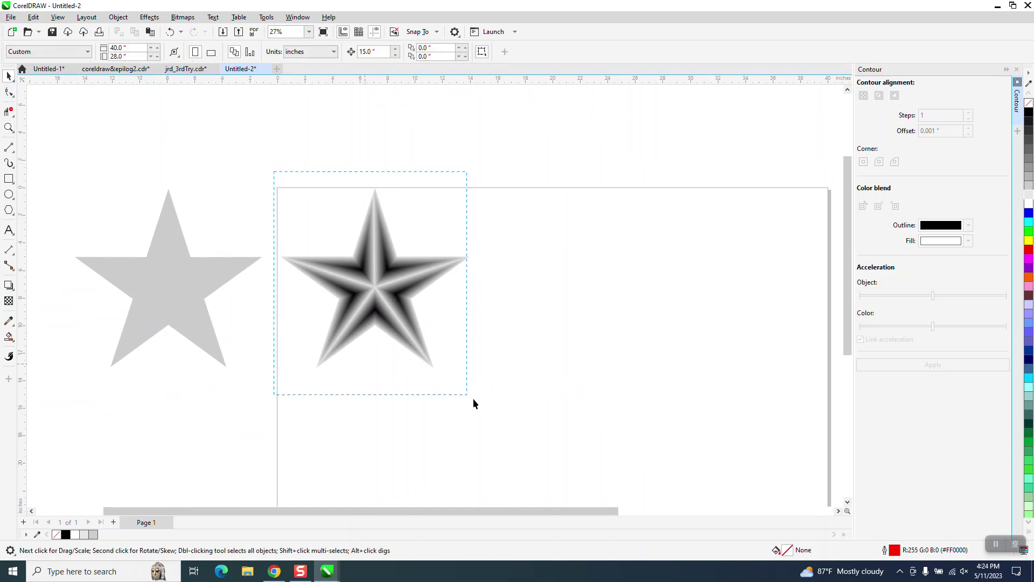
drag(473, 399, 474, 398)
key(Up)
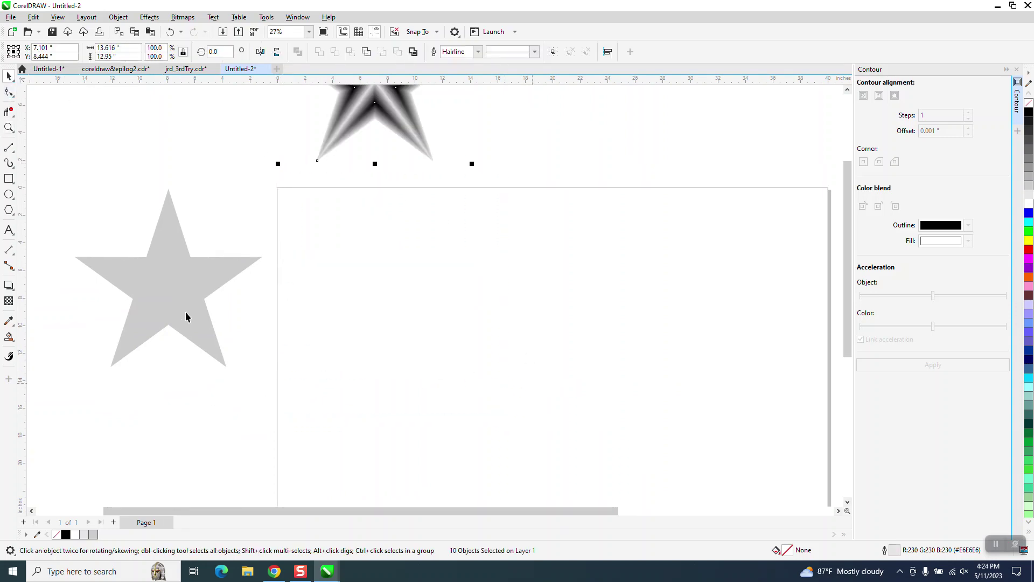
click(186, 312)
key(Right)
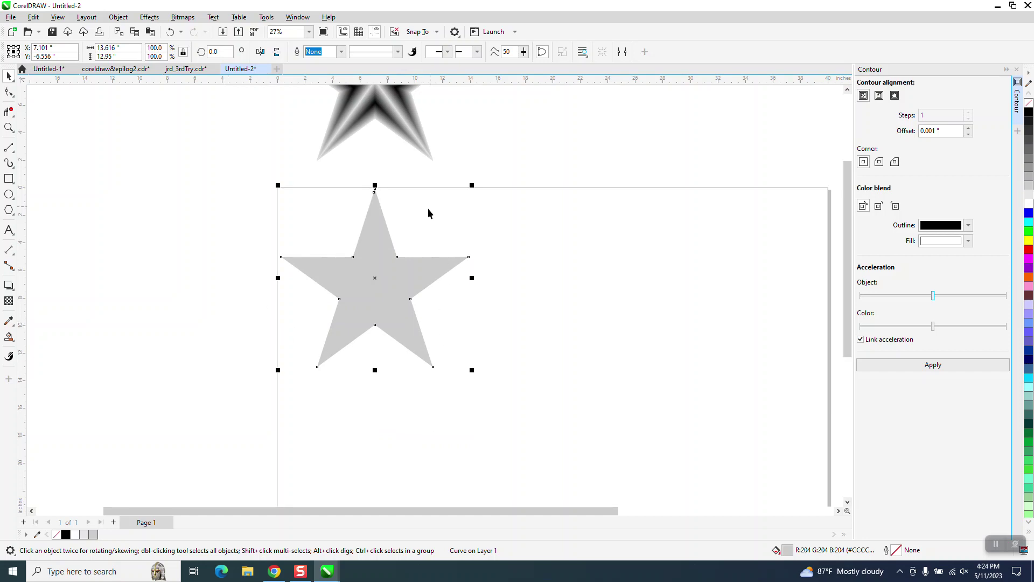
scroll(405, 273, down, 1)
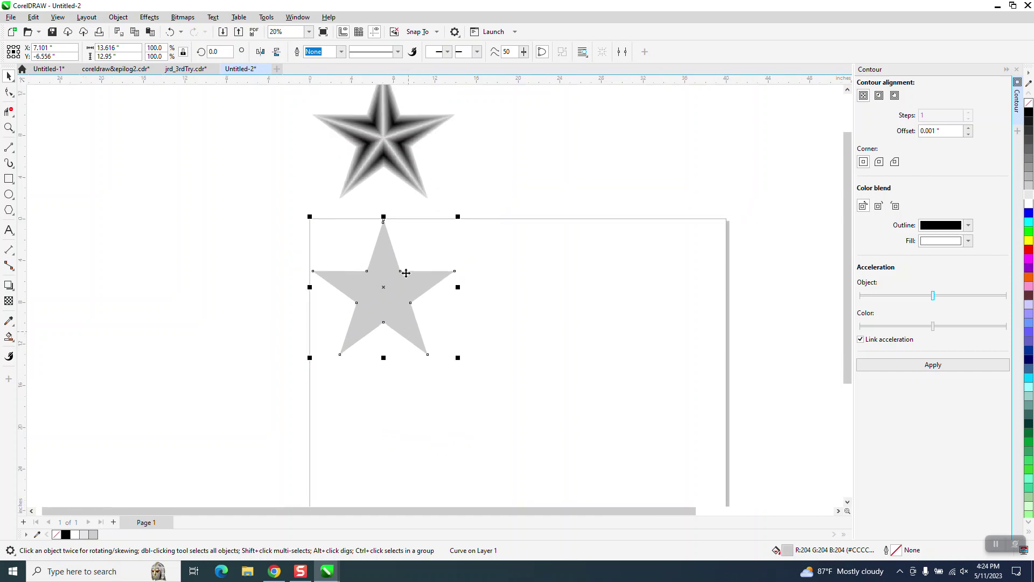
Step: Convert the whole contoured star above the page to a 300 dpi Grayscale (8-bit) bitmap with anti-aliasing and a transparent background
click(8, 127)
drag(339, 127, 507, 229)
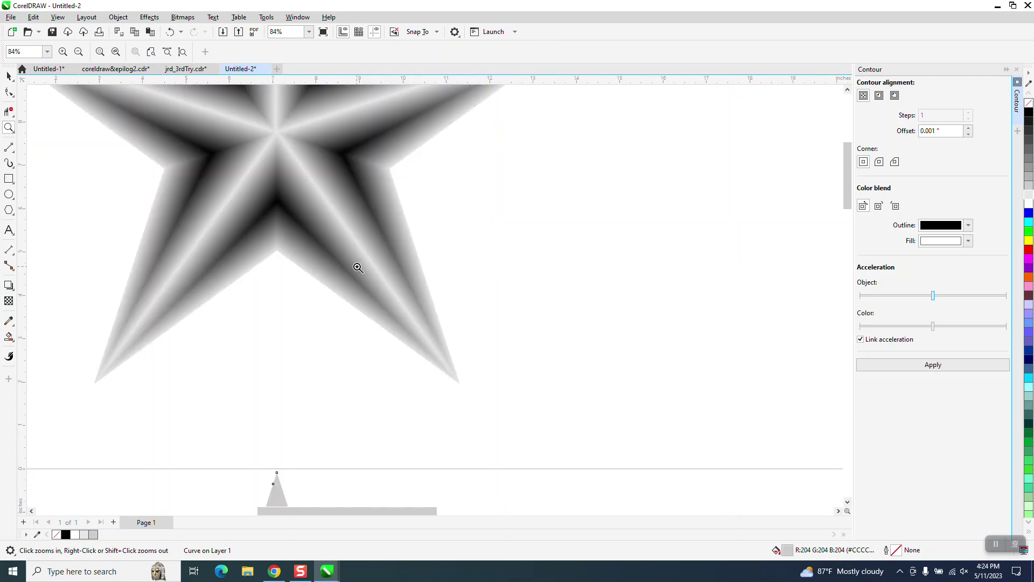
scroll(356, 267, down, 4)
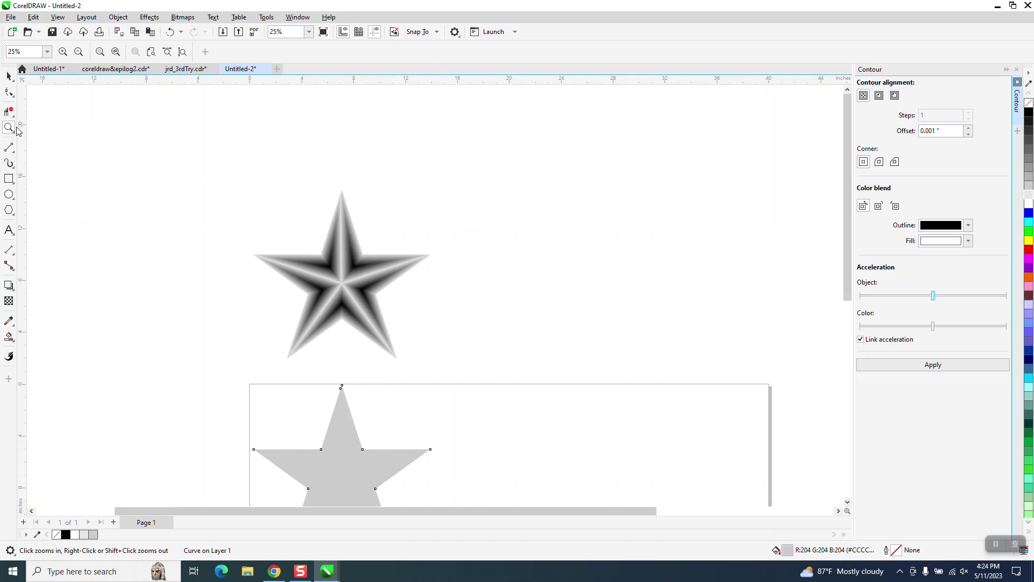
drag(244, 206, 625, 370)
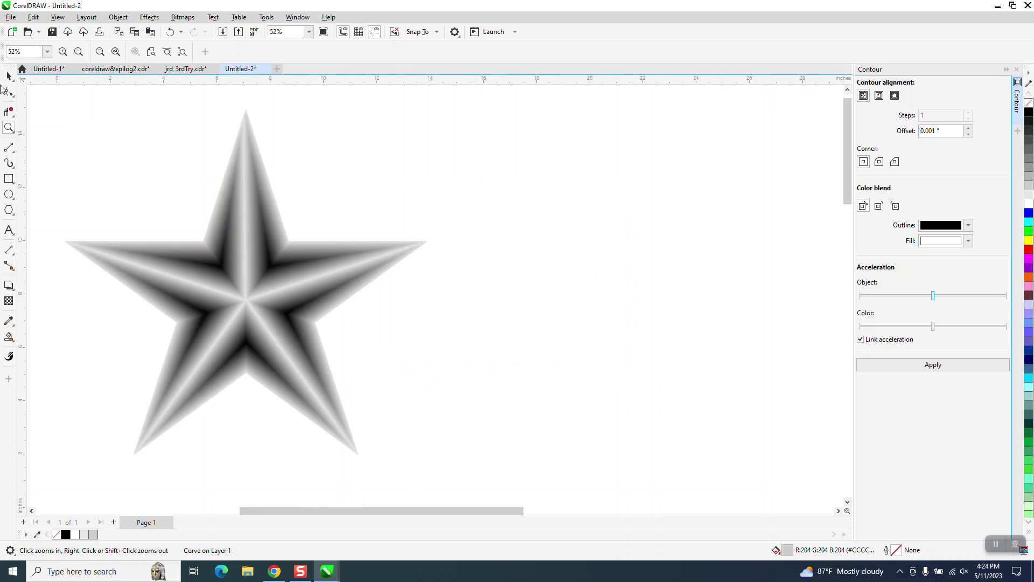
click(9, 76)
right_click(422, 252)
key(space)
drag(179, 139, 550, 402)
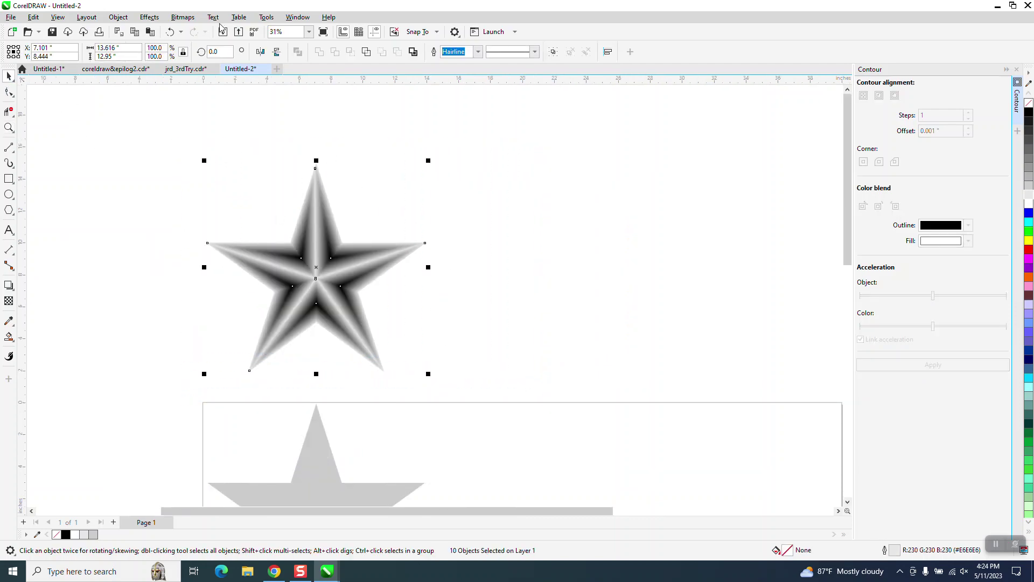
click(189, 18)
click(205, 34)
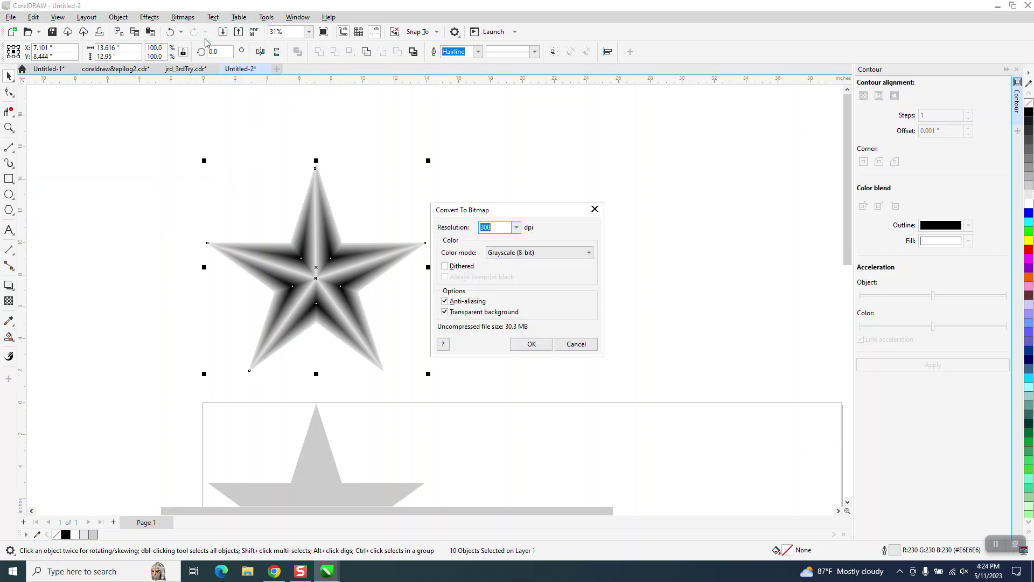
click(531, 345)
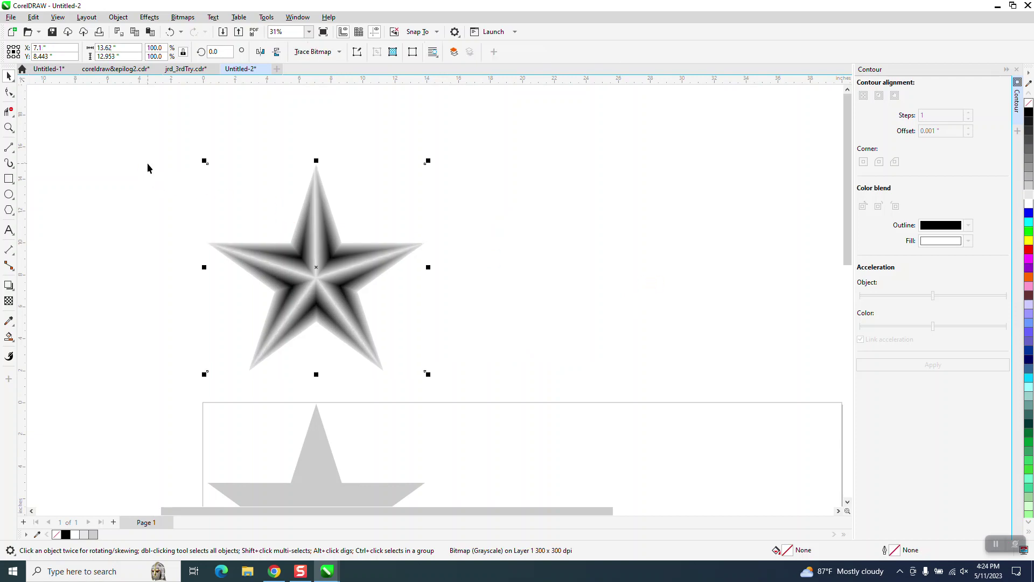
Step: Examine the shading and the center point of the bitmap star up close
click(8, 128)
drag(299, 238, 392, 294)
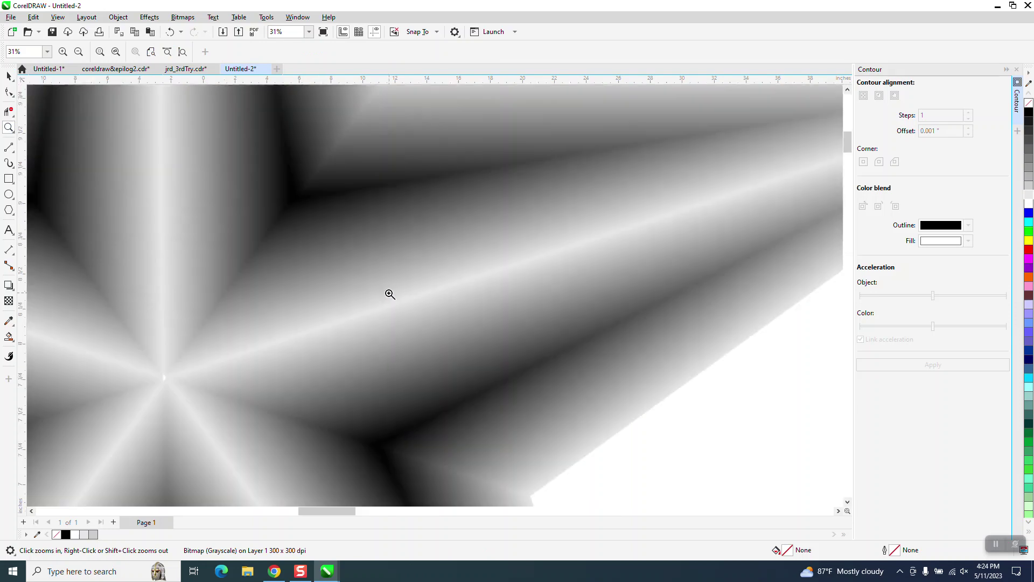
scroll(388, 293, down, 4)
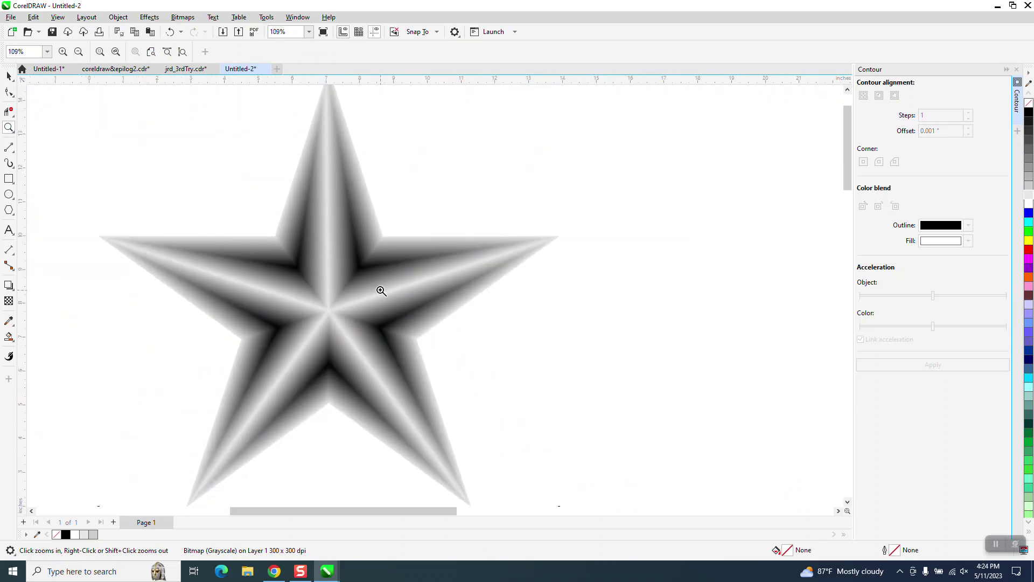
scroll(342, 318, up, 5)
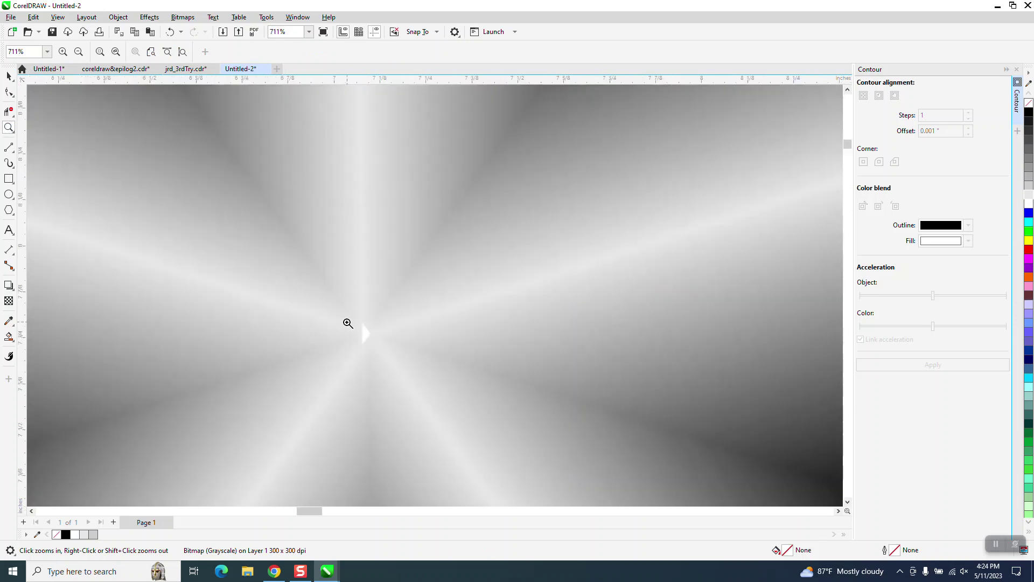
scroll(350, 317, down, 5)
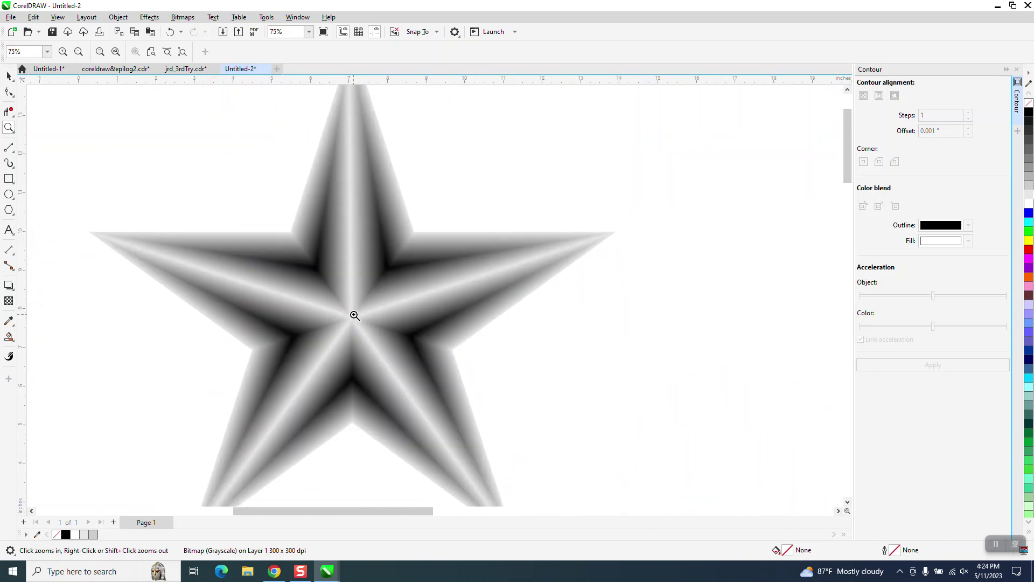
scroll(353, 315, down, 4)
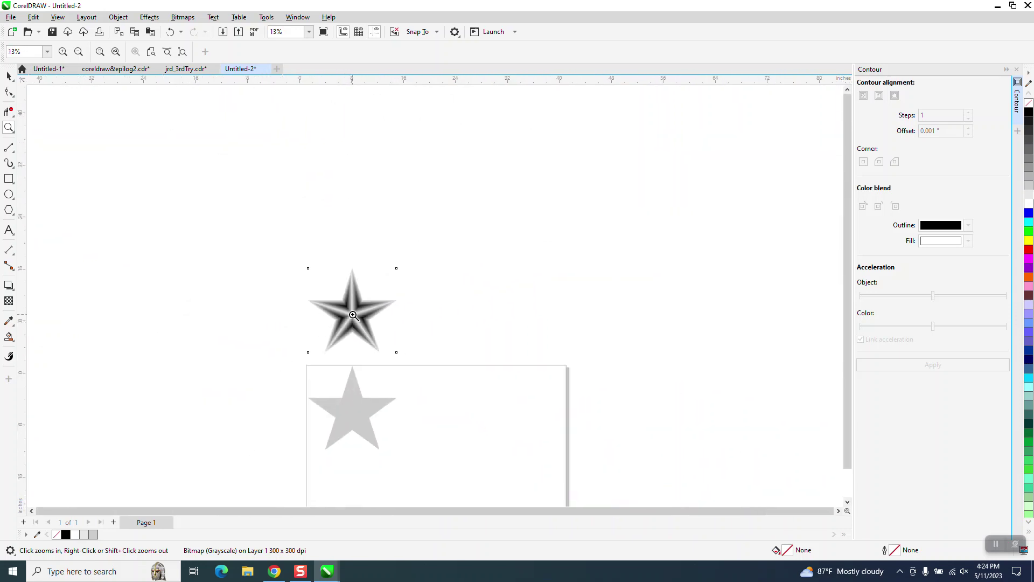